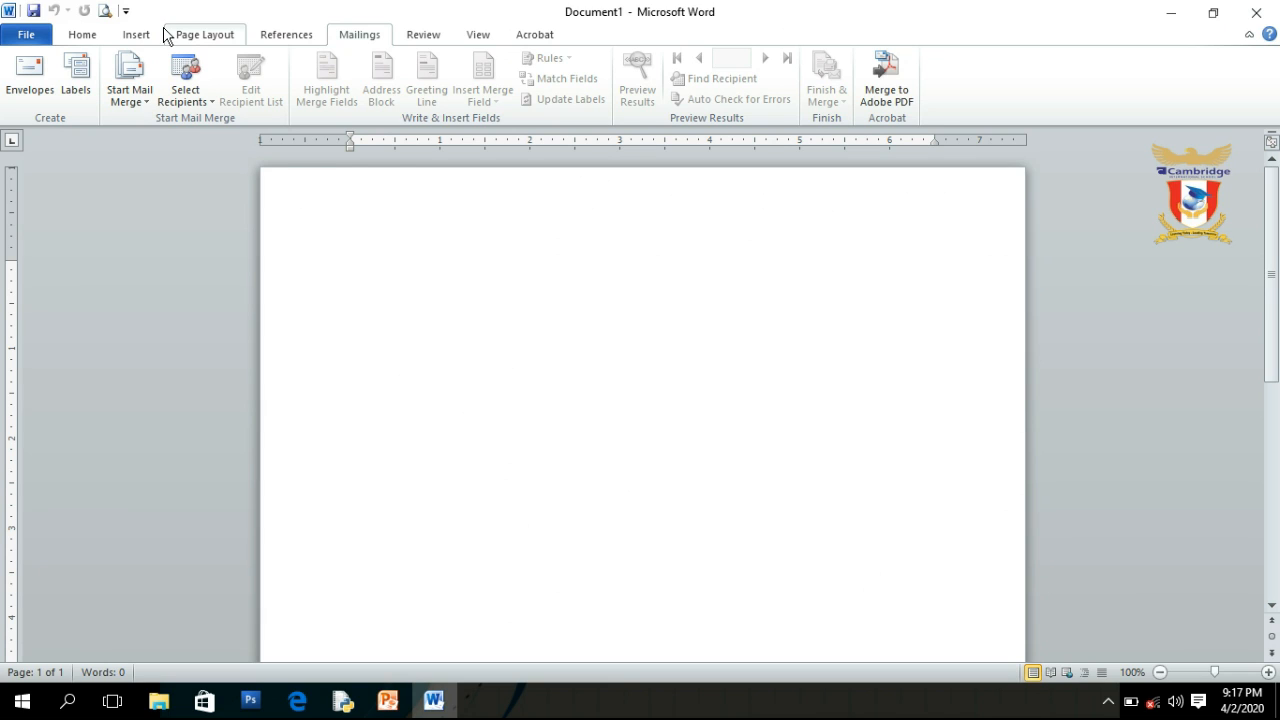
Create a new blank document.
left_click(26, 40)
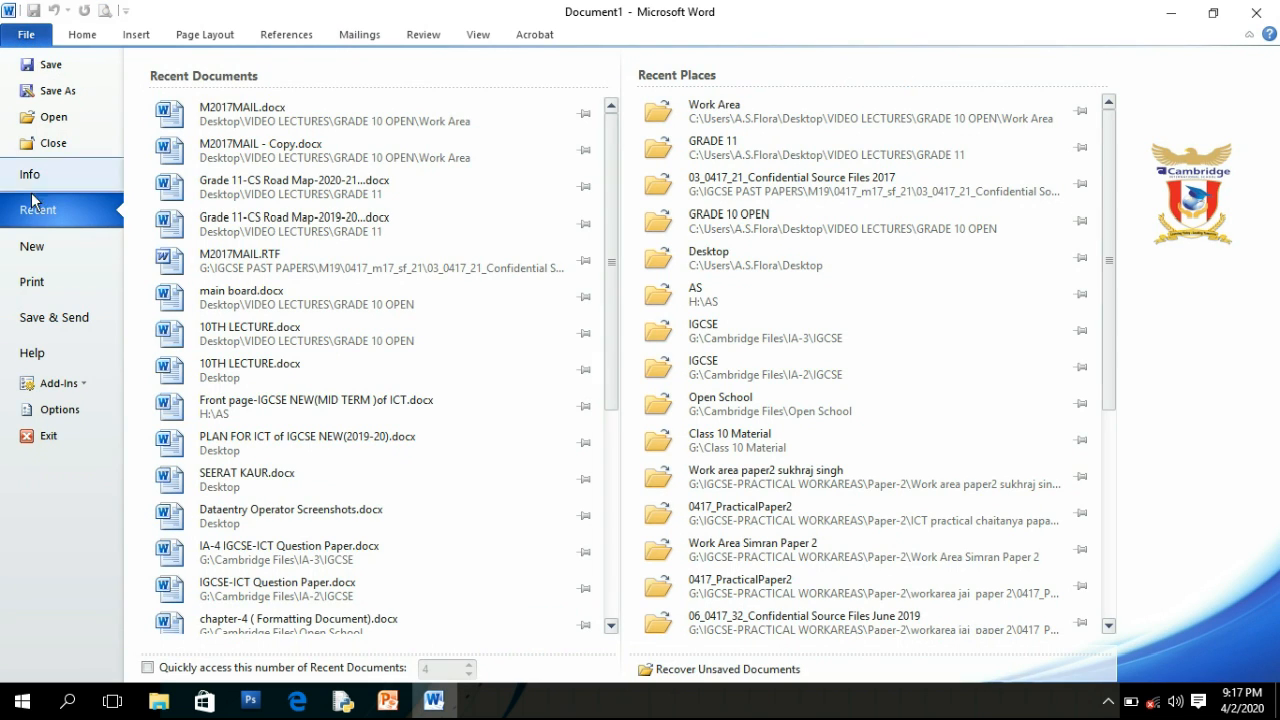
left_click(44, 244)
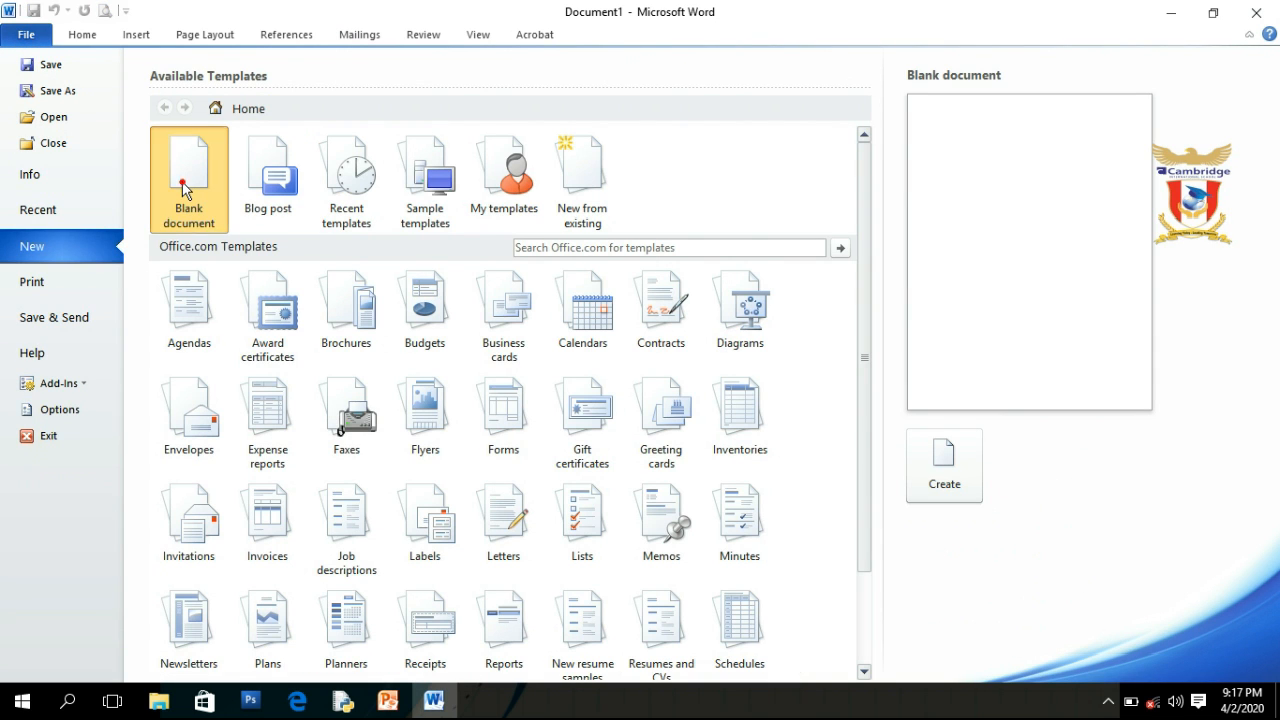
double_click(185, 188)
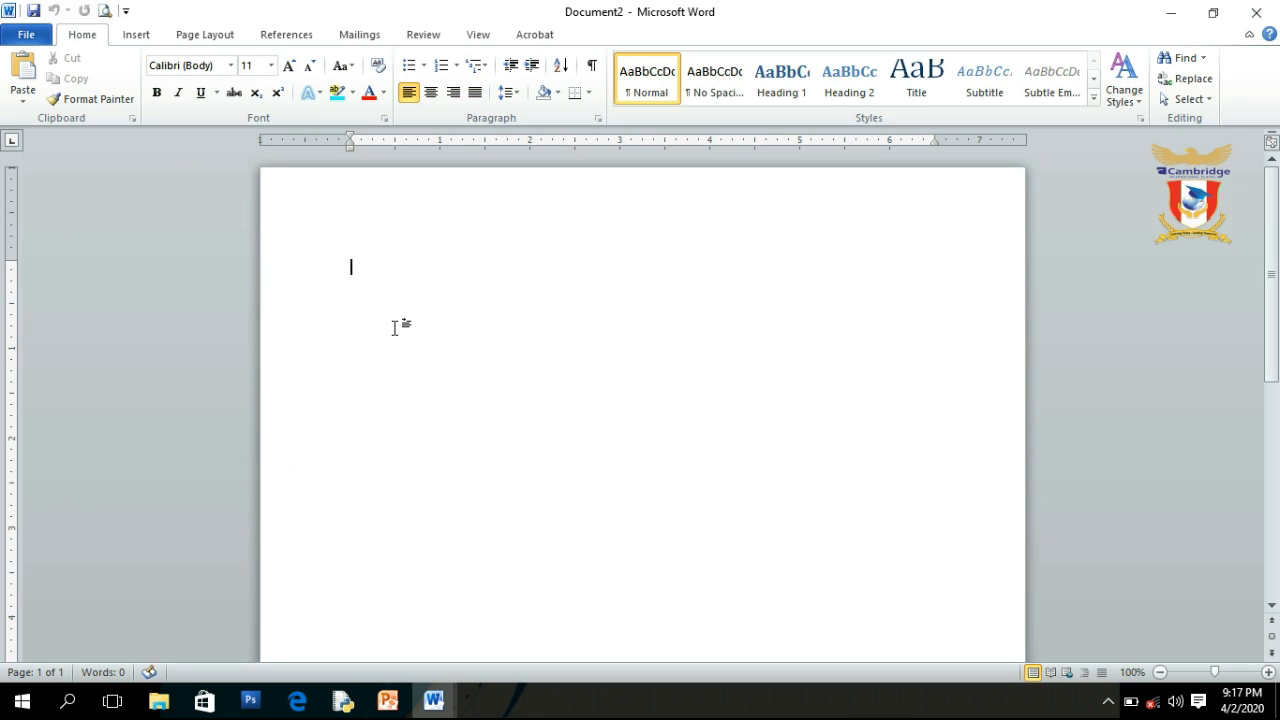
Start the Step by Step Mail Merge Wizard for the blank document.
left_click(362, 36)
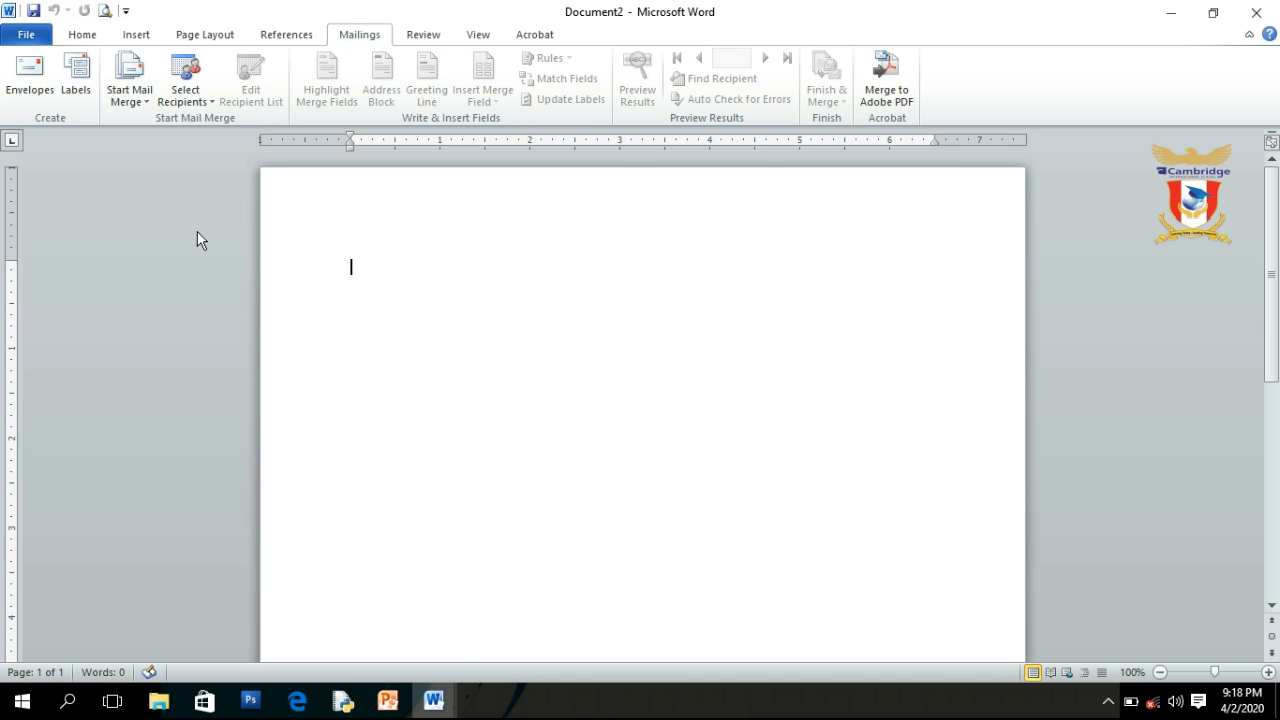
left_click(148, 103)
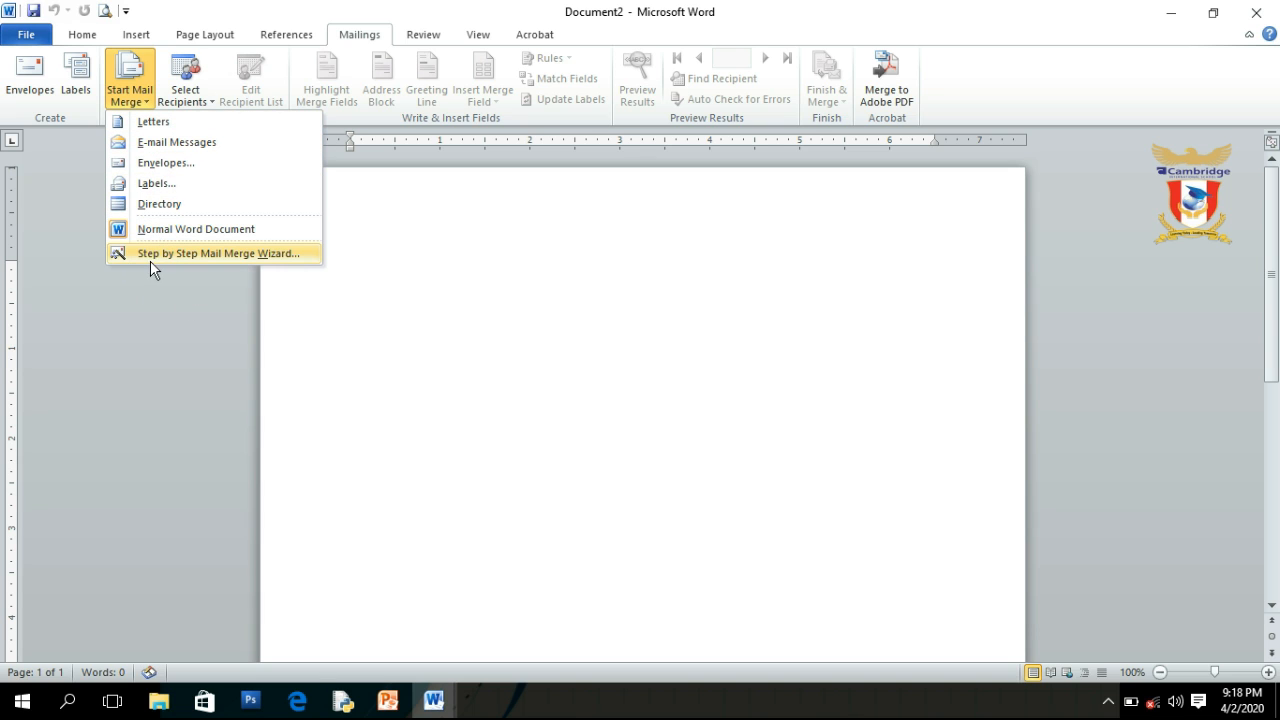
left_click(229, 255)
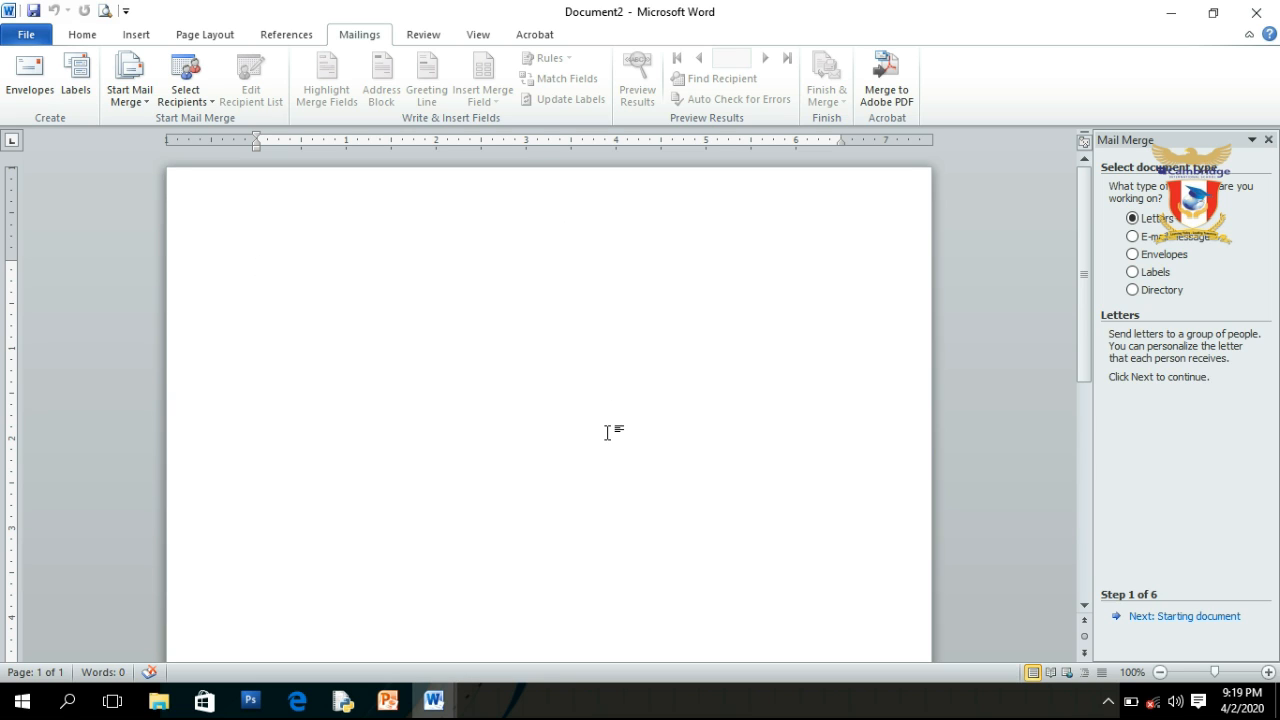
Paste the prepared Wood Company letter with its <Title>, <First_Name>, <Surname> and <Address> placeholders into the document.
type("The Wood Company Cabinet Makers Blidworth Bottoms Nottinghamshire NN34 5HG    <Title> <First_Name> <Surname> <Address>   Dear <First_Name>  I am pleased to inform you that your Product is now ready in our workshop for collection or delivery. Please contact us to let us know when you want it to be delivered.   Yours sincerely  Akhil")
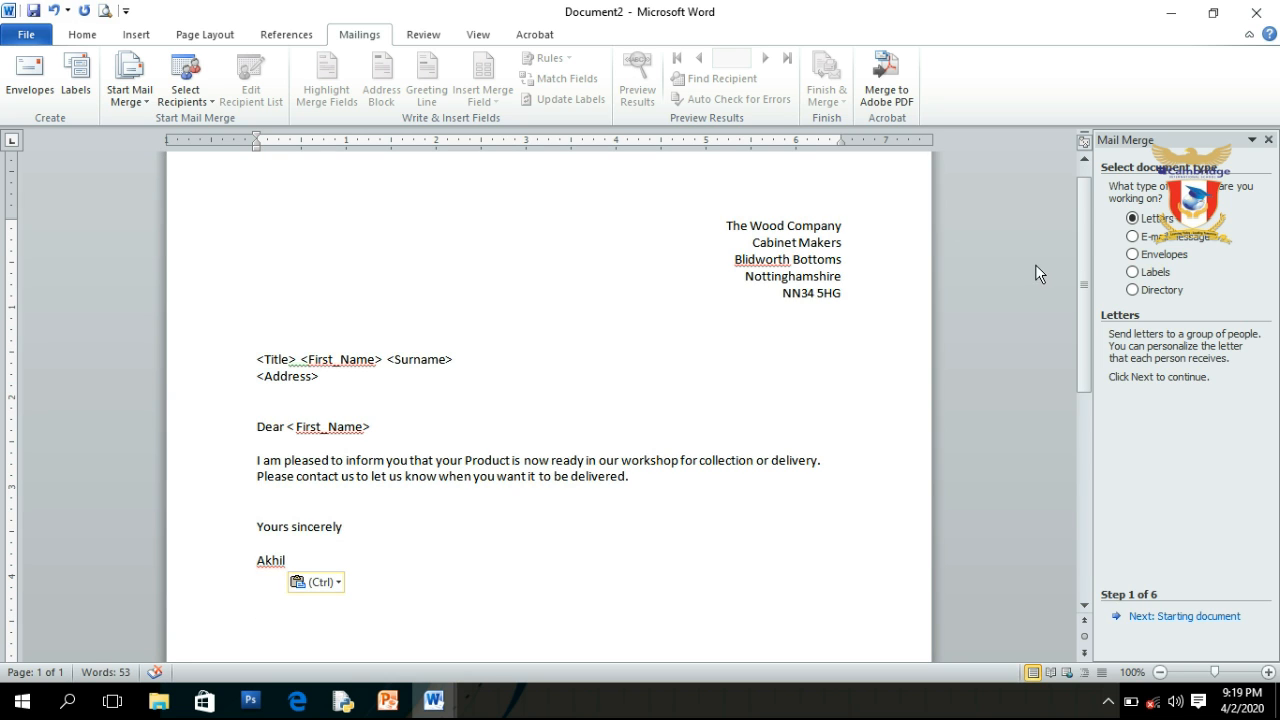
mouse_move(1085, 284)
left_mouse_down()
mouse_move(1084, 257)
mouse_move(1086, 285)
left_mouse_up()
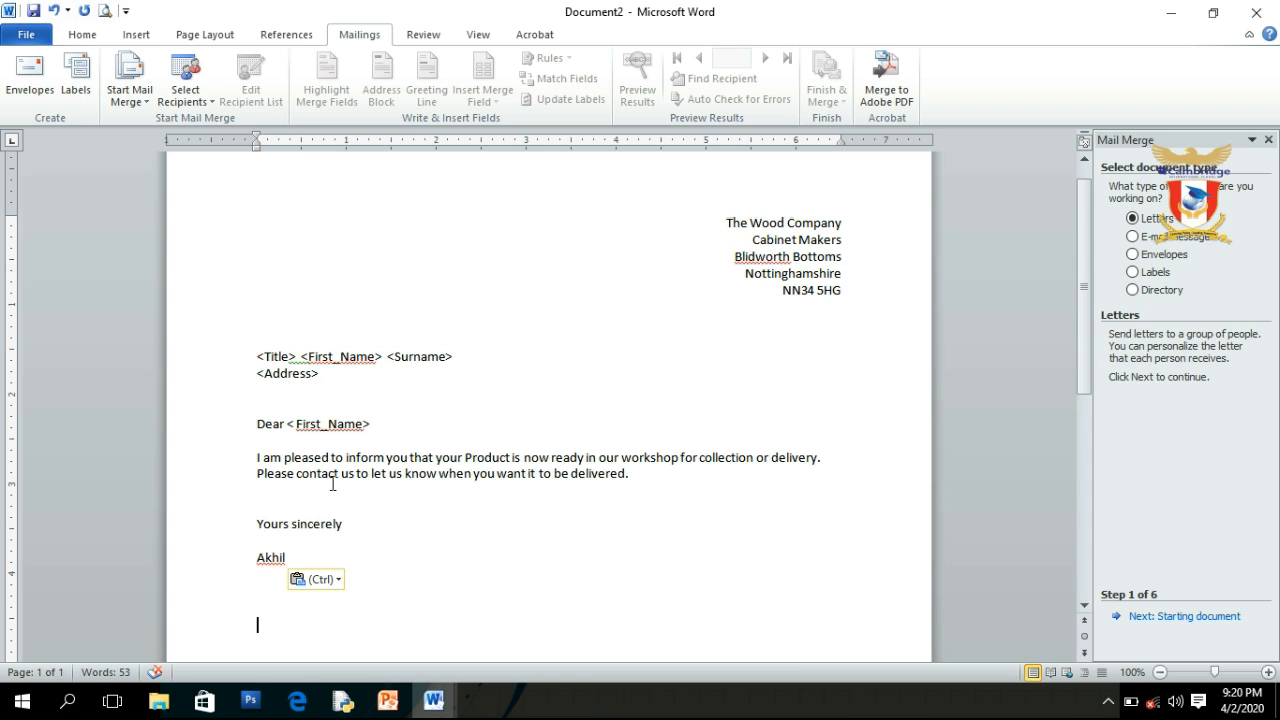
left_click_drag(252, 456, 354, 569)
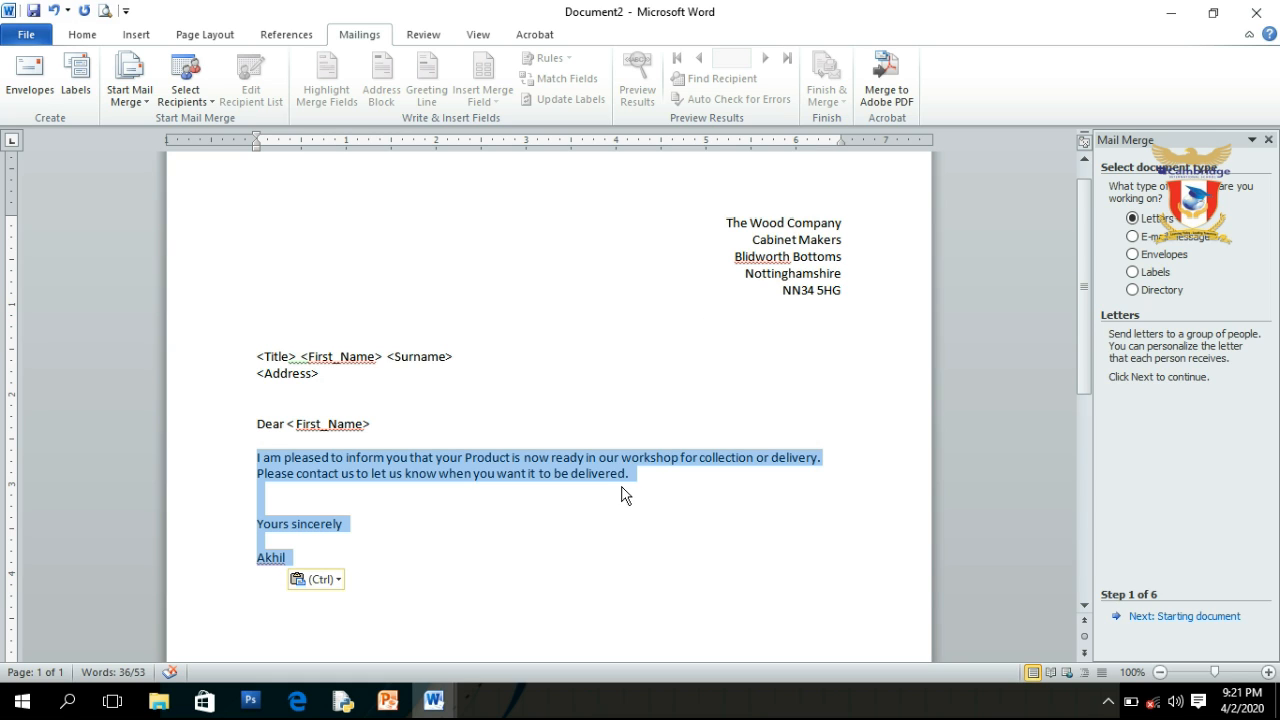
left_click(457, 387)
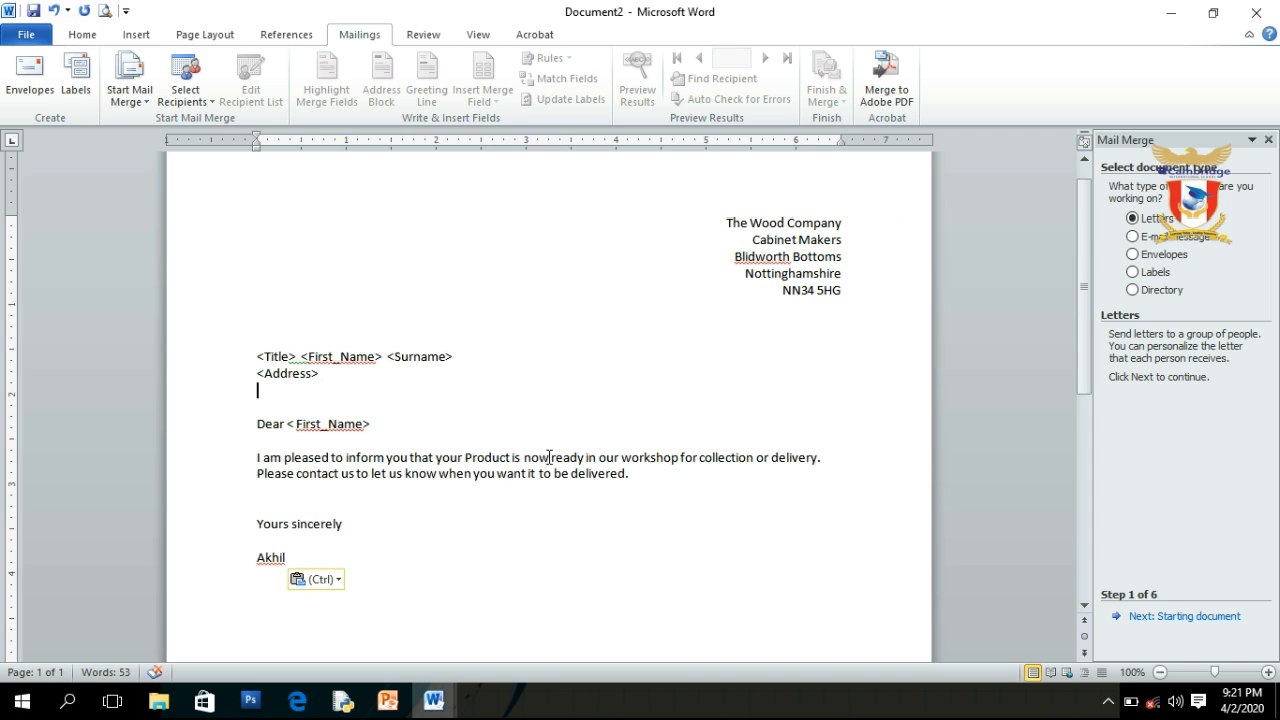
Keep Letters and the current document as the merge basis, and start creating a newly typed recipient list.
left_click(1146, 617)
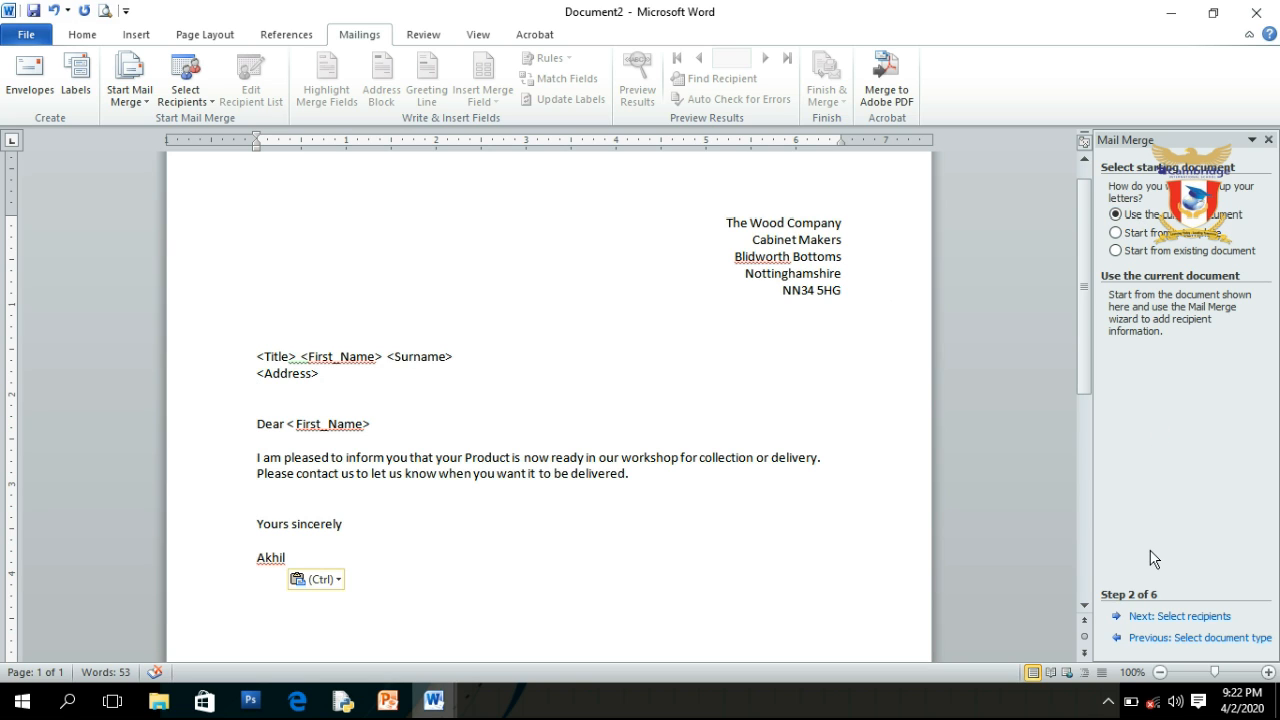
left_click(1161, 620)
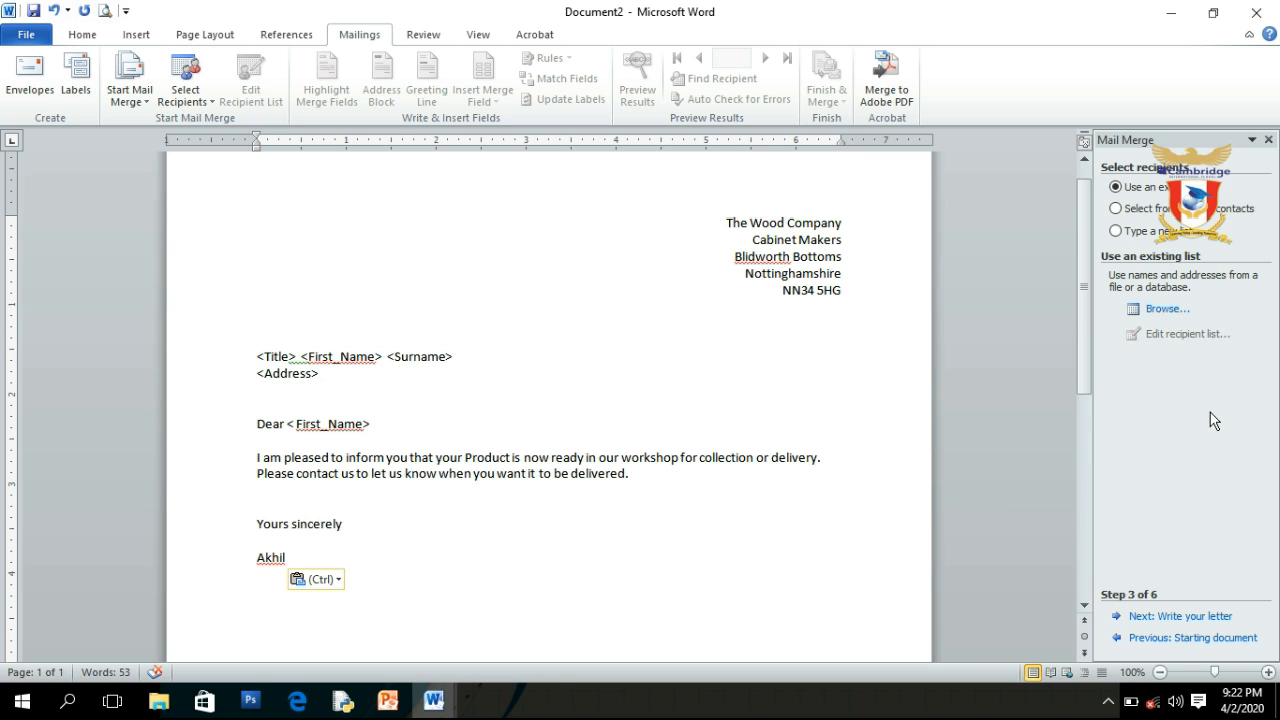
left_click(1115, 231)
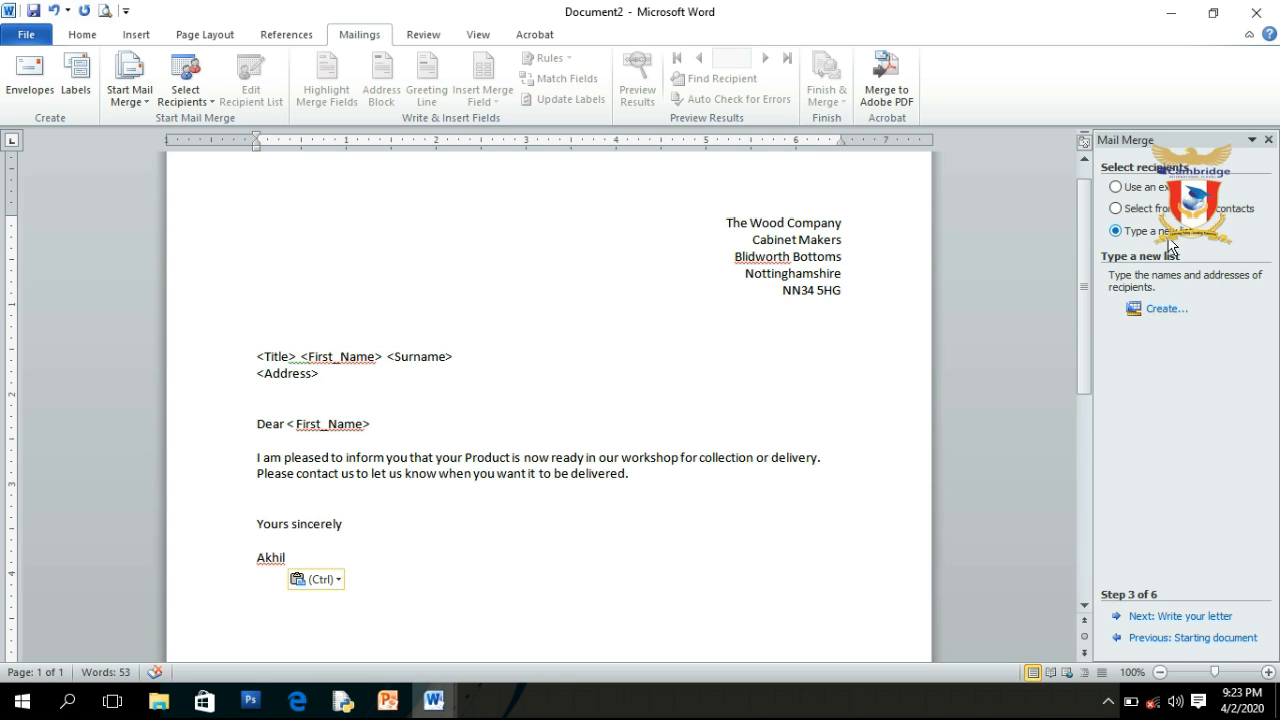
left_click(1162, 318)
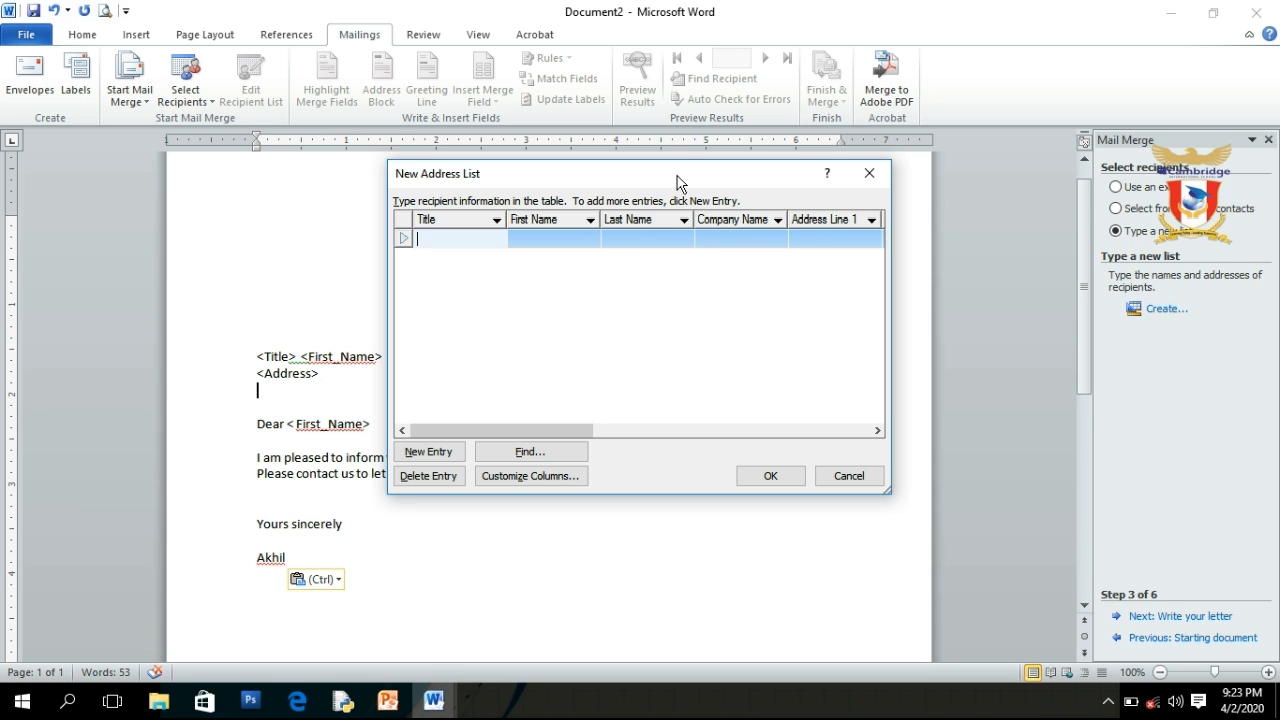
Move the new address list clear of the letter placeholders and delete the Last Name field from its columns.
left_click_drag(669, 170, 908, 164)
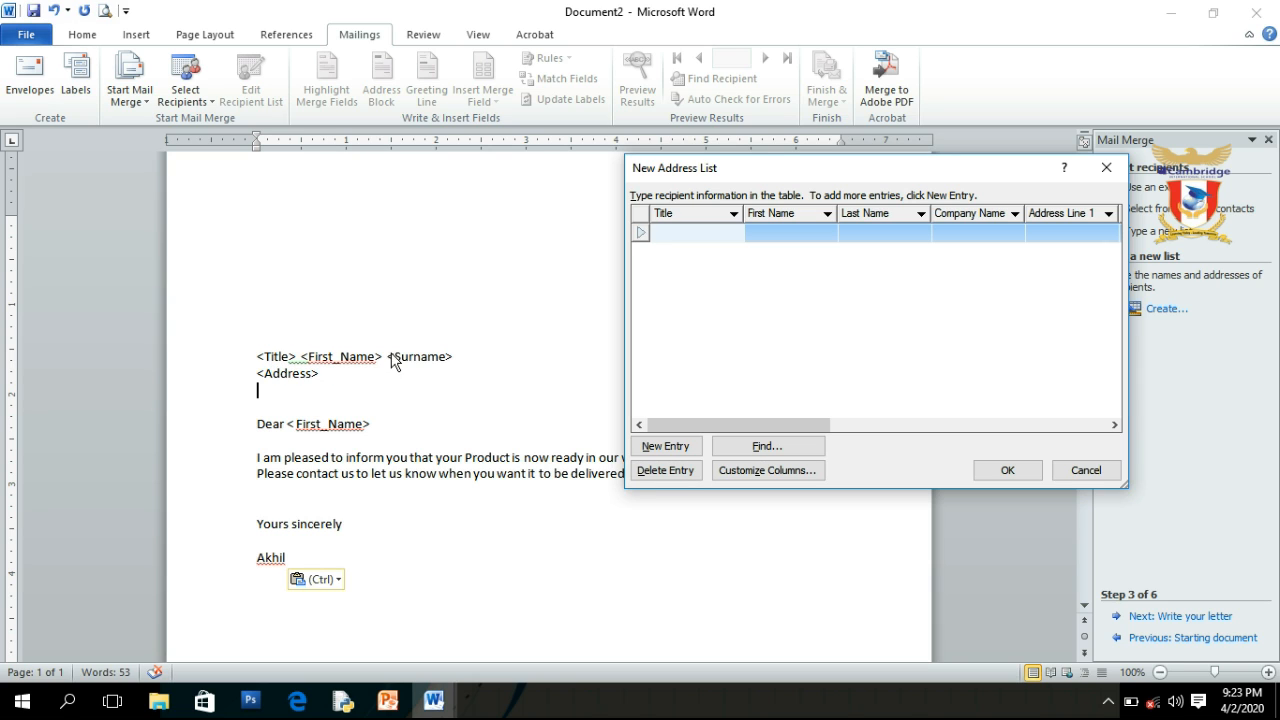
left_click(837, 314)
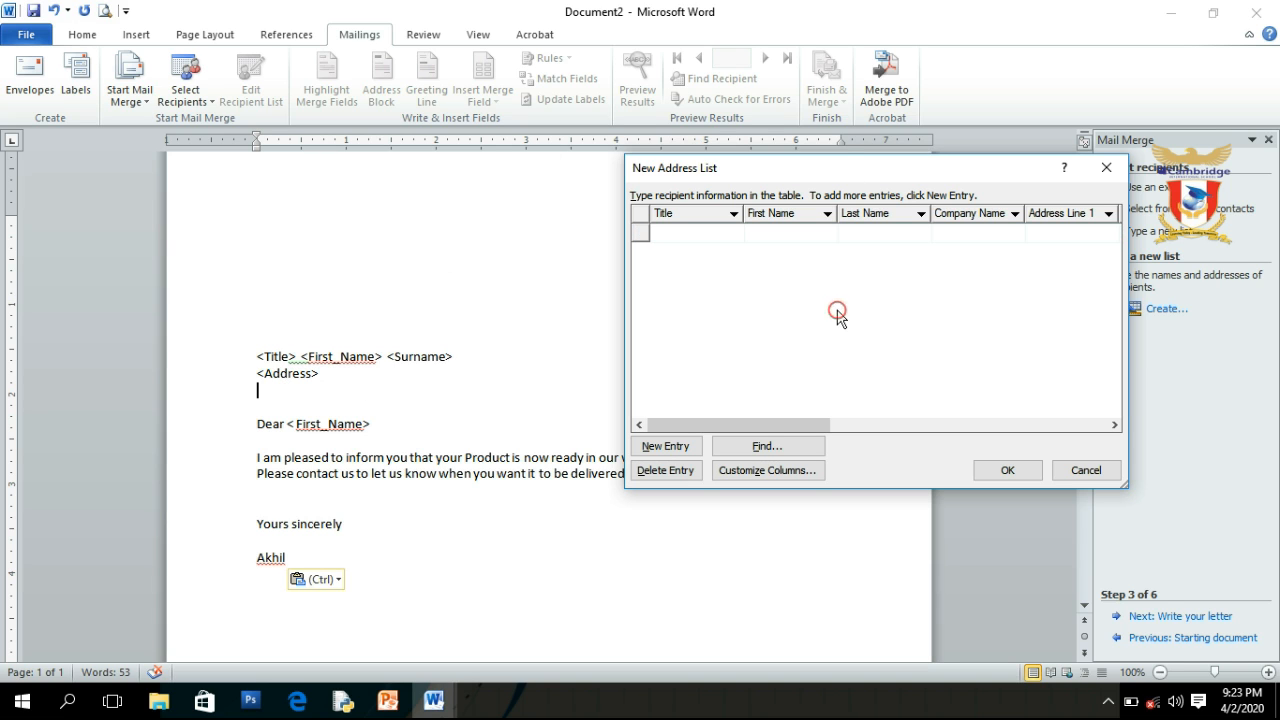
left_click_drag(749, 423, 750, 452)
left_click(769, 477)
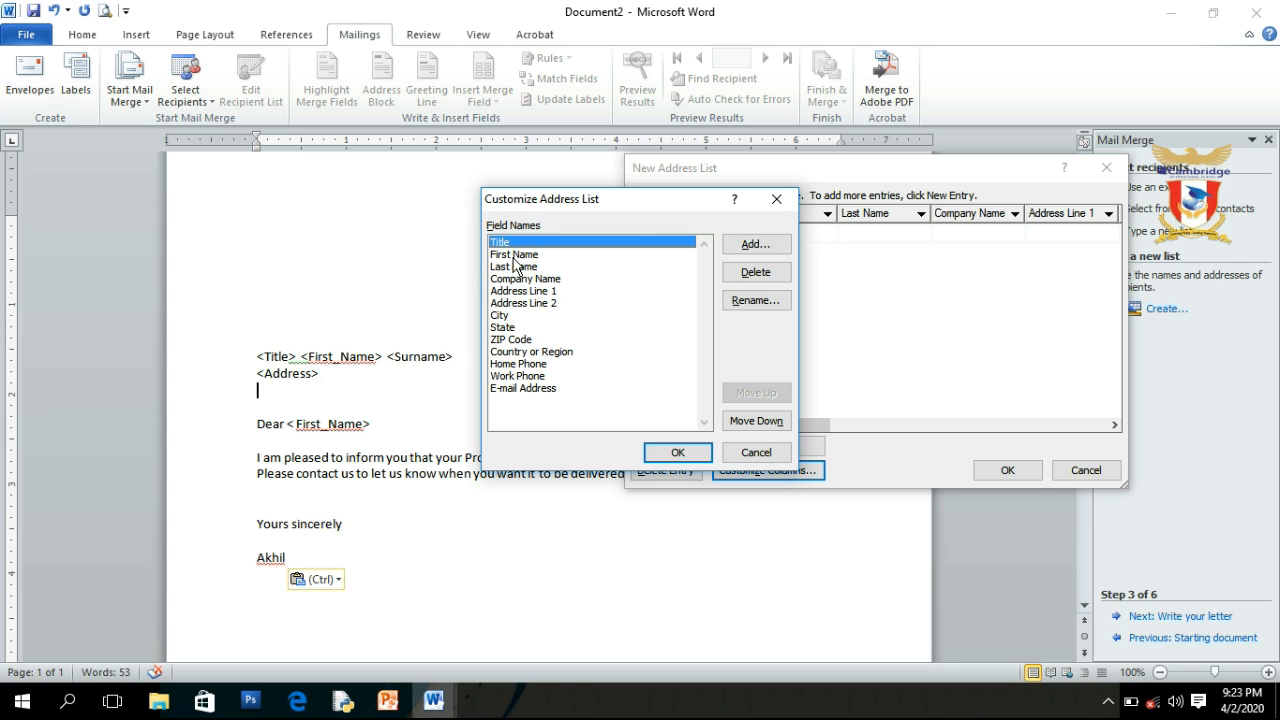
left_click(508, 268)
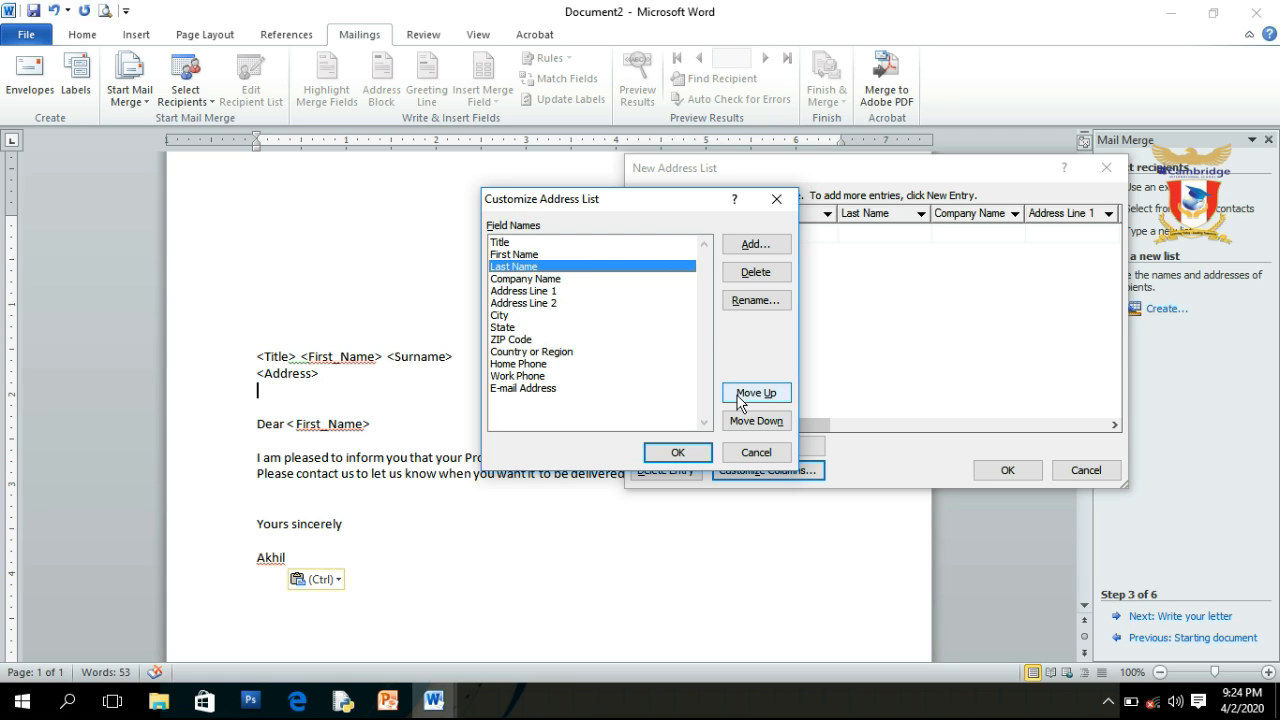
left_click(760, 280)
left_click(610, 398)
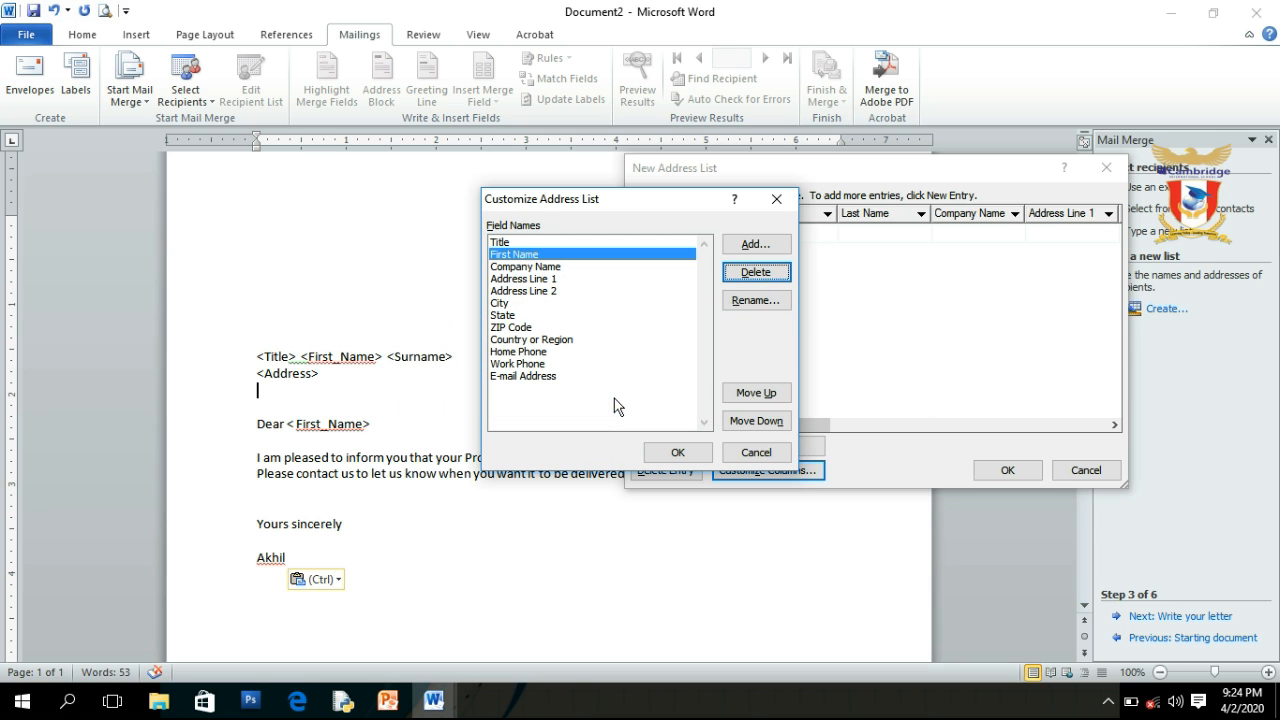
Delete the E-mail Address, Work Phone and Home Phone fields from the address list.
left_click(513, 379)
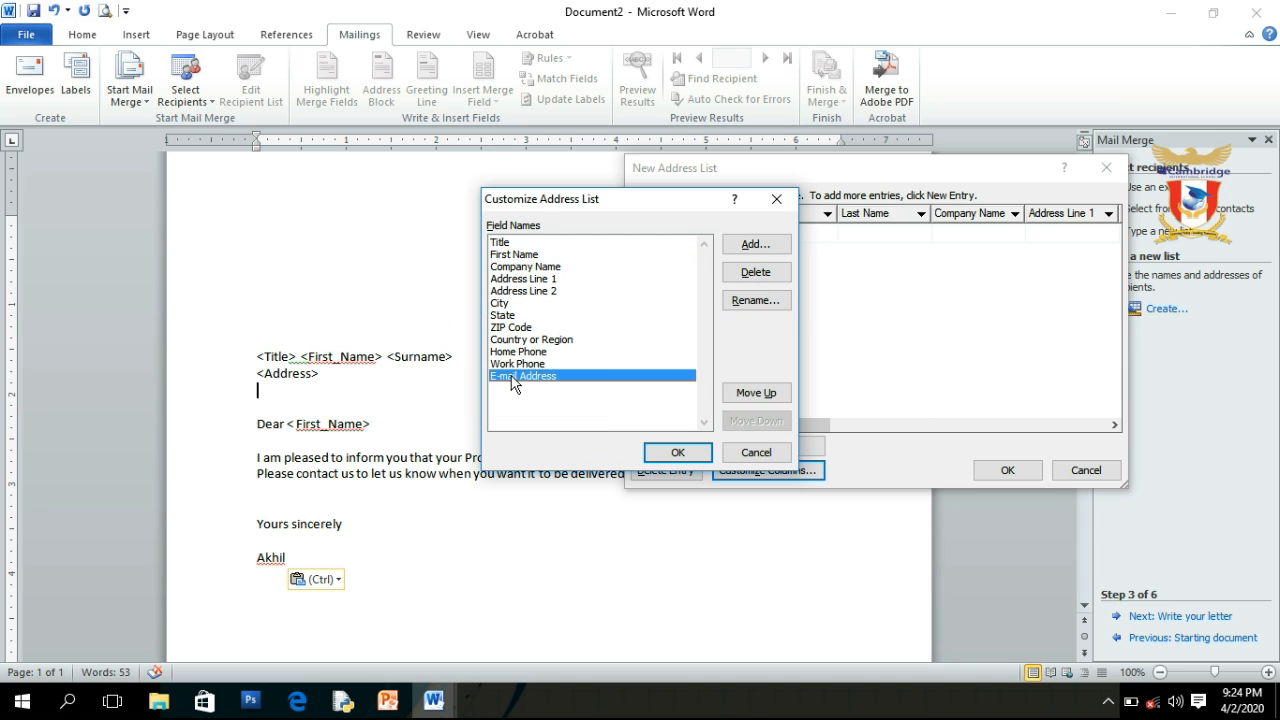
left_click(777, 280)
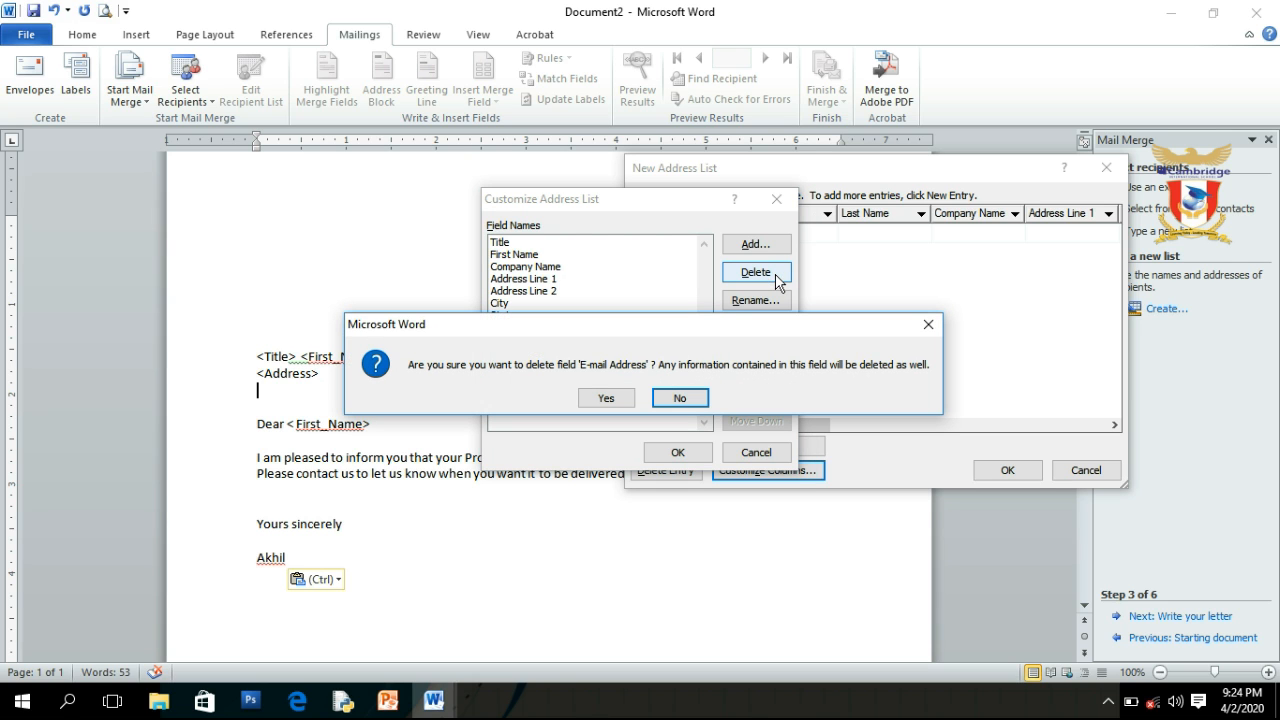
key("y")
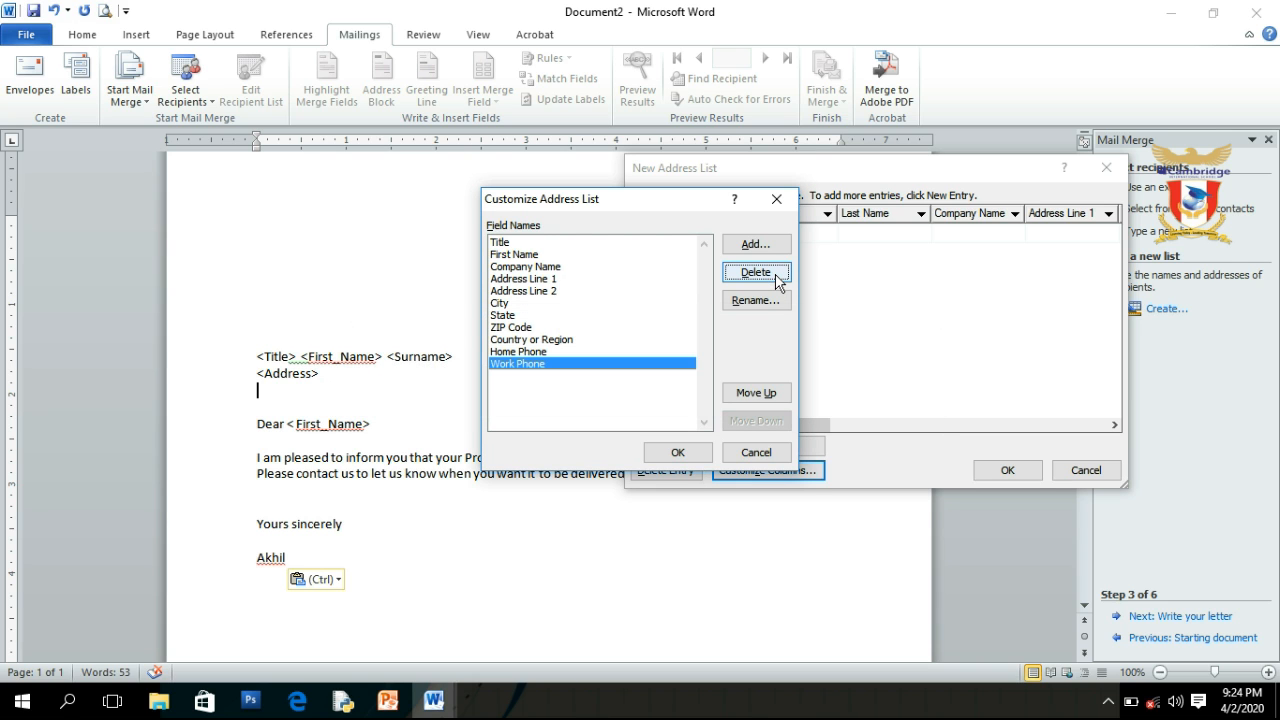
left_click(777, 277)
key("y")
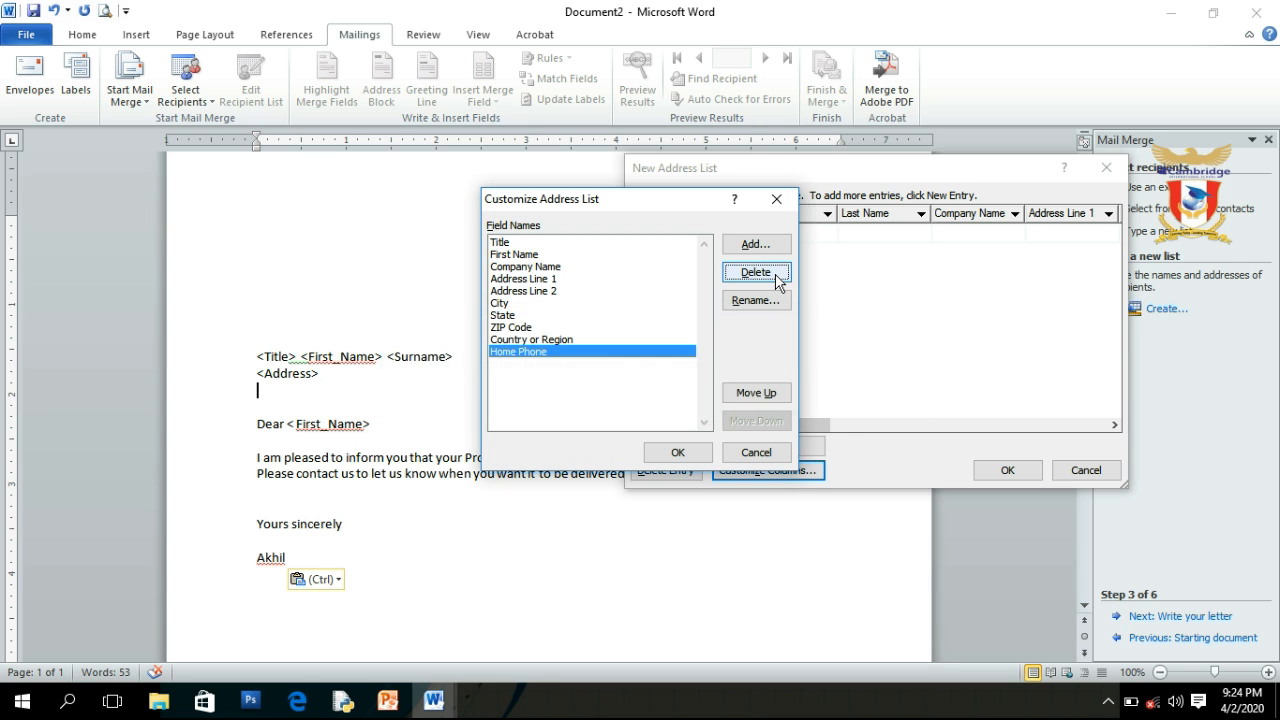
left_click(776, 276)
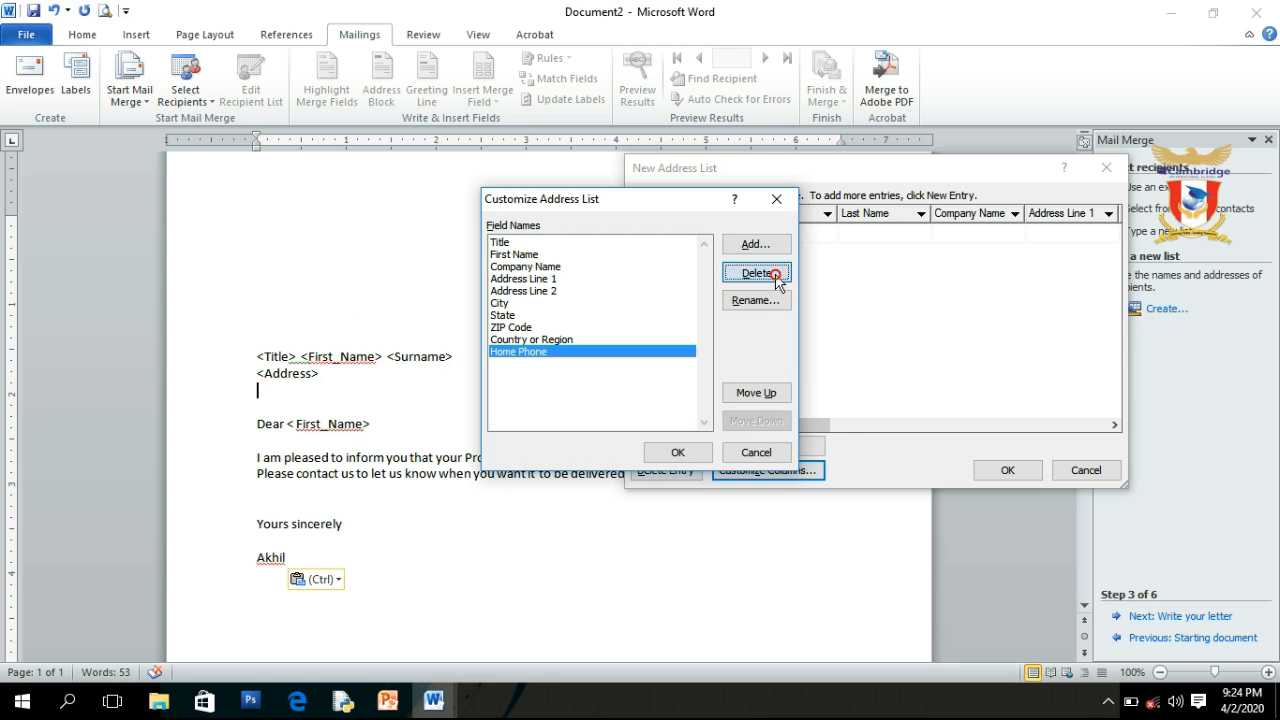
key("y")
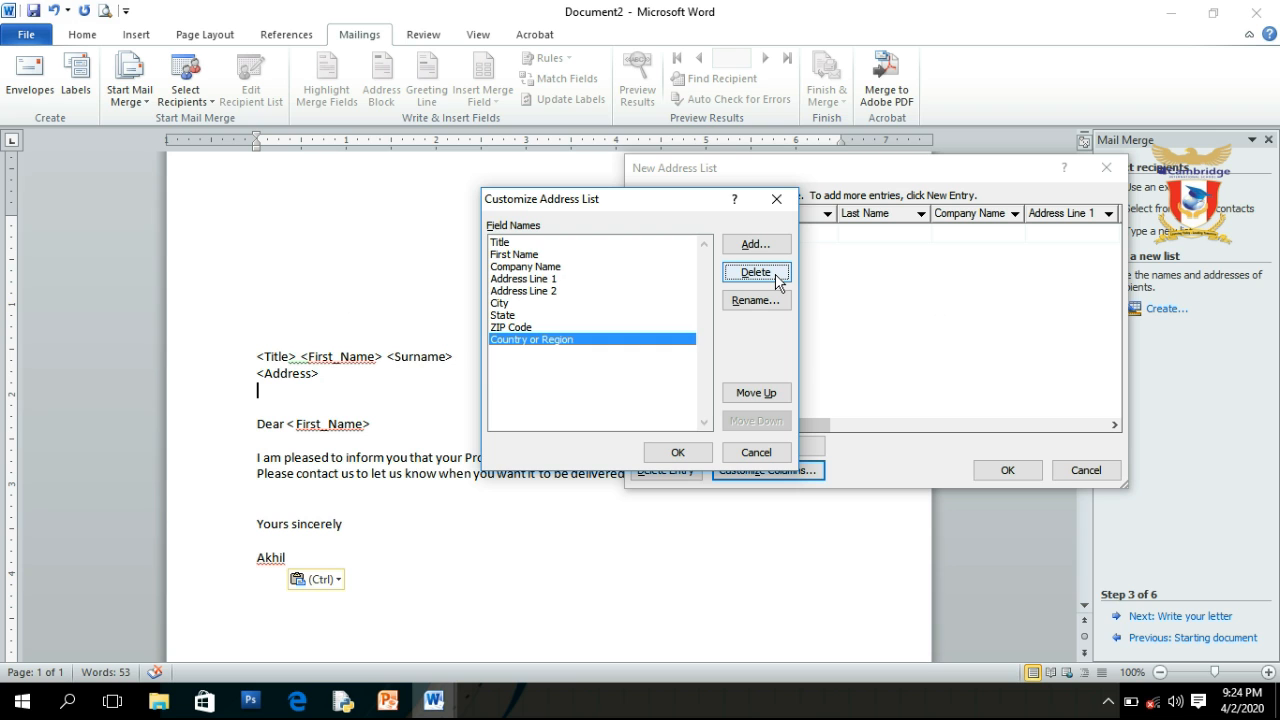
Delete the Country or Region, ZIP Code, State, City and Address Line 2 fields from the address list.
left_click(776, 276)
key("y")
left_click(776, 276)
key("y")
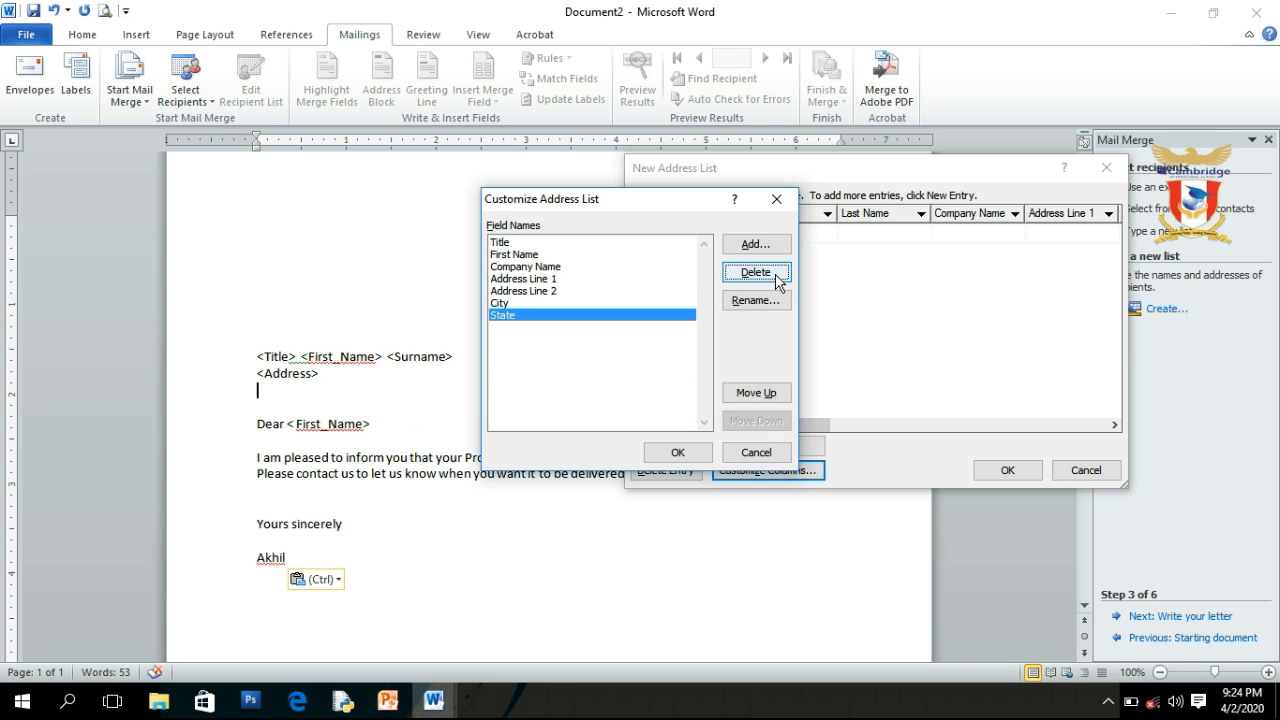
left_click(776, 276)
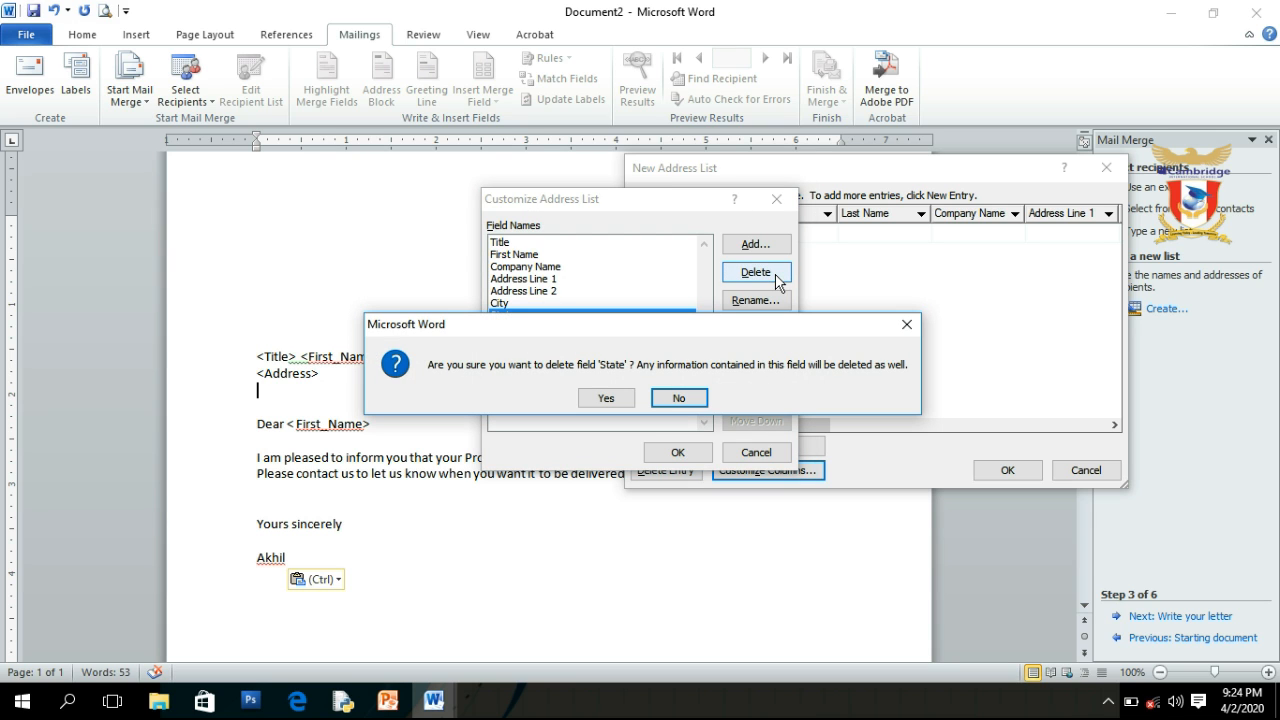
key("y")
left_click(776, 276)
key("y")
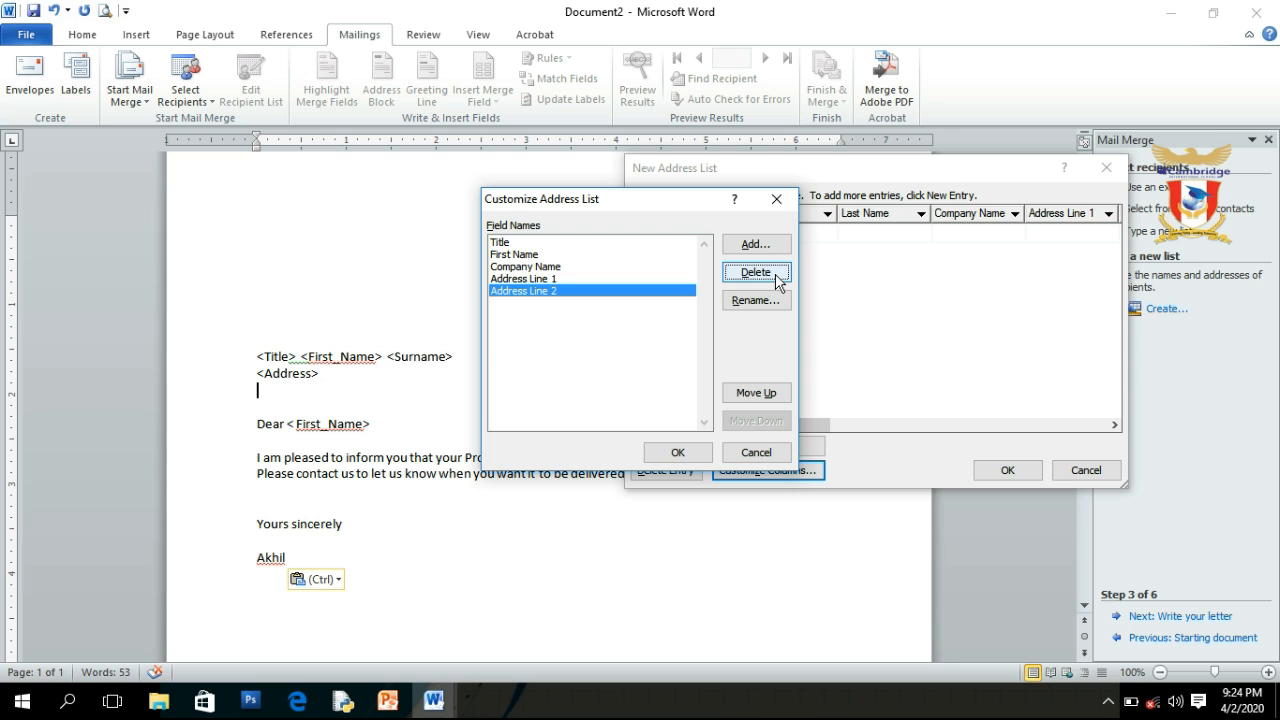
left_click(776, 277)
key("y")
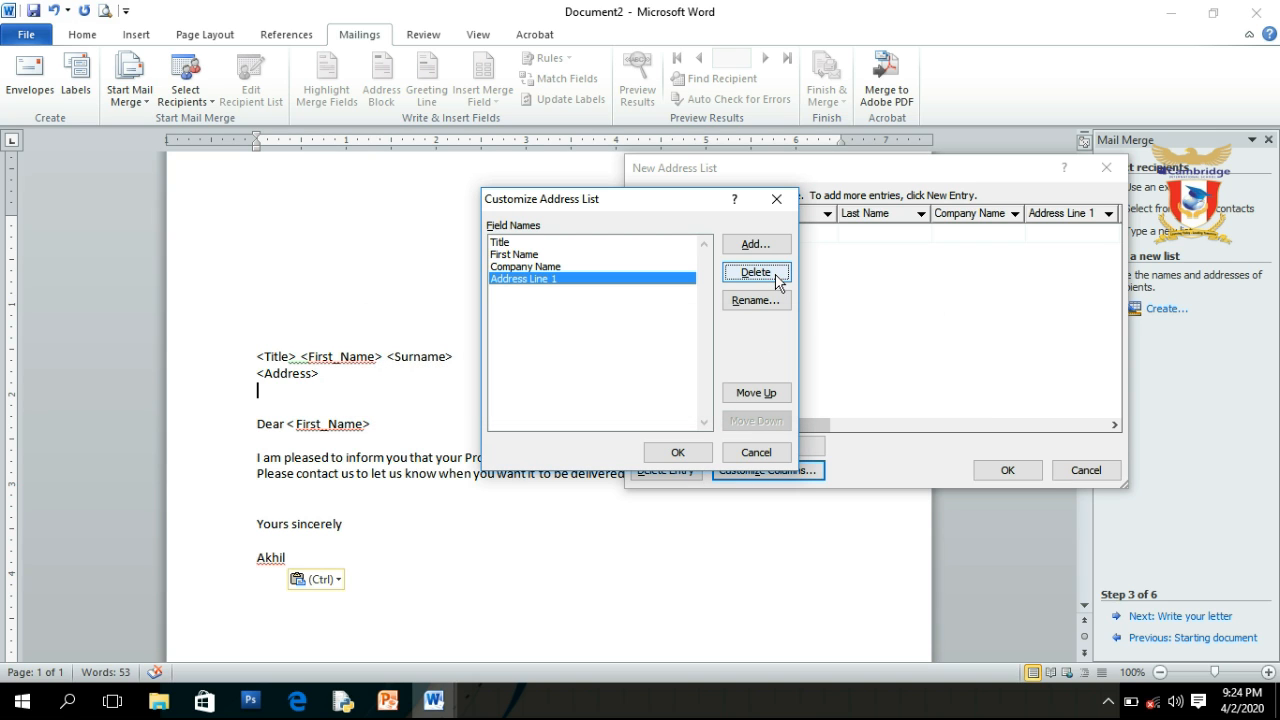
Delete the Company Name field from the address list.
left_click(545, 268)
left_click(763, 273)
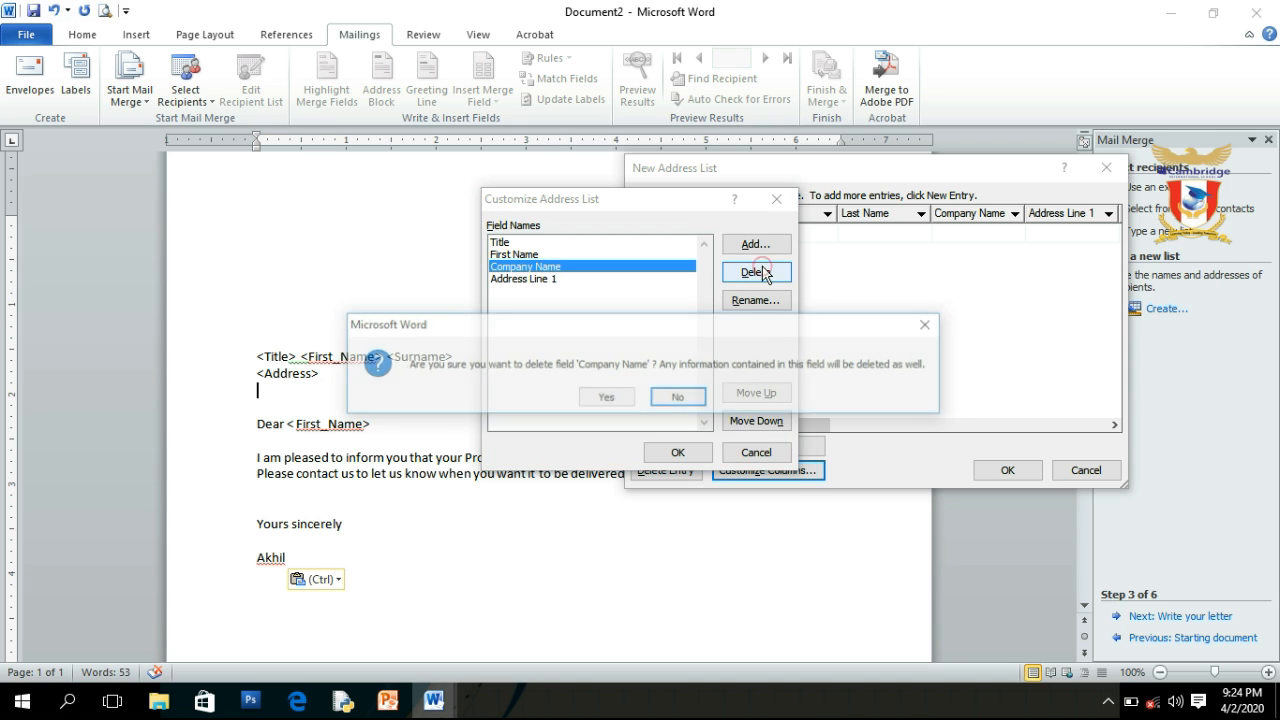
key("y")
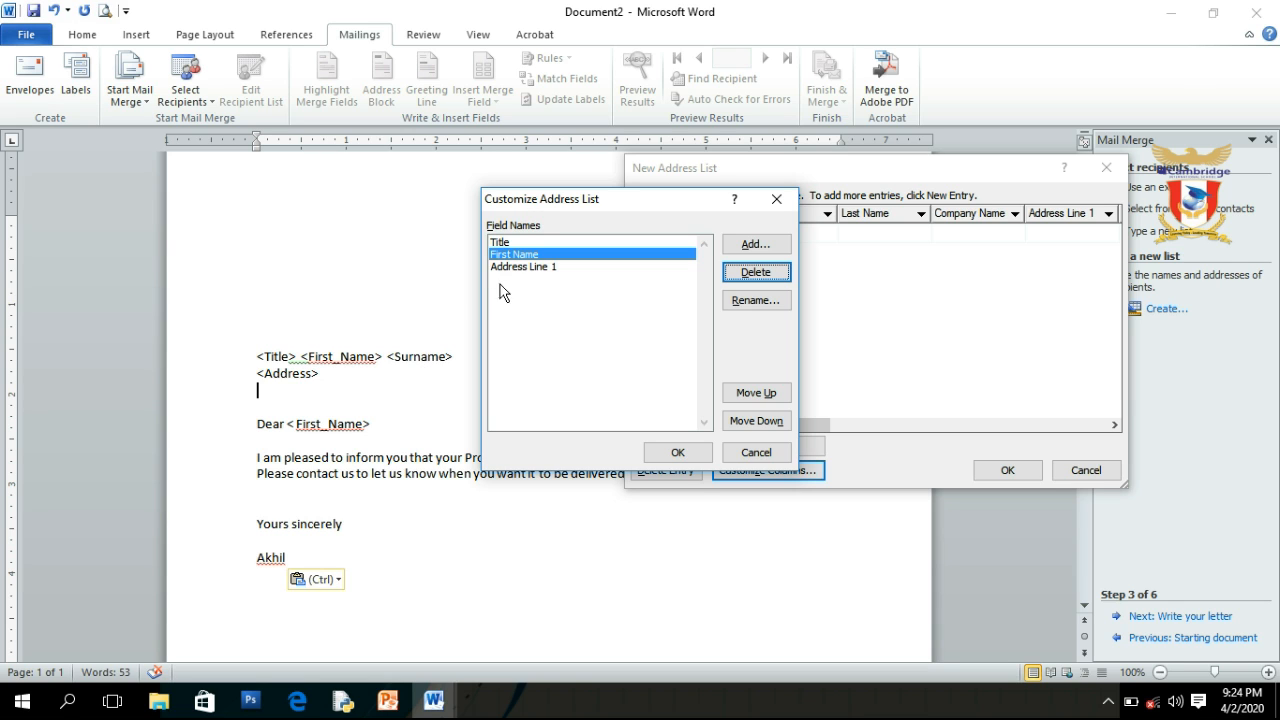
Add a field named "surname" after First Name and apply the customized address list columns.
left_click(753, 254)
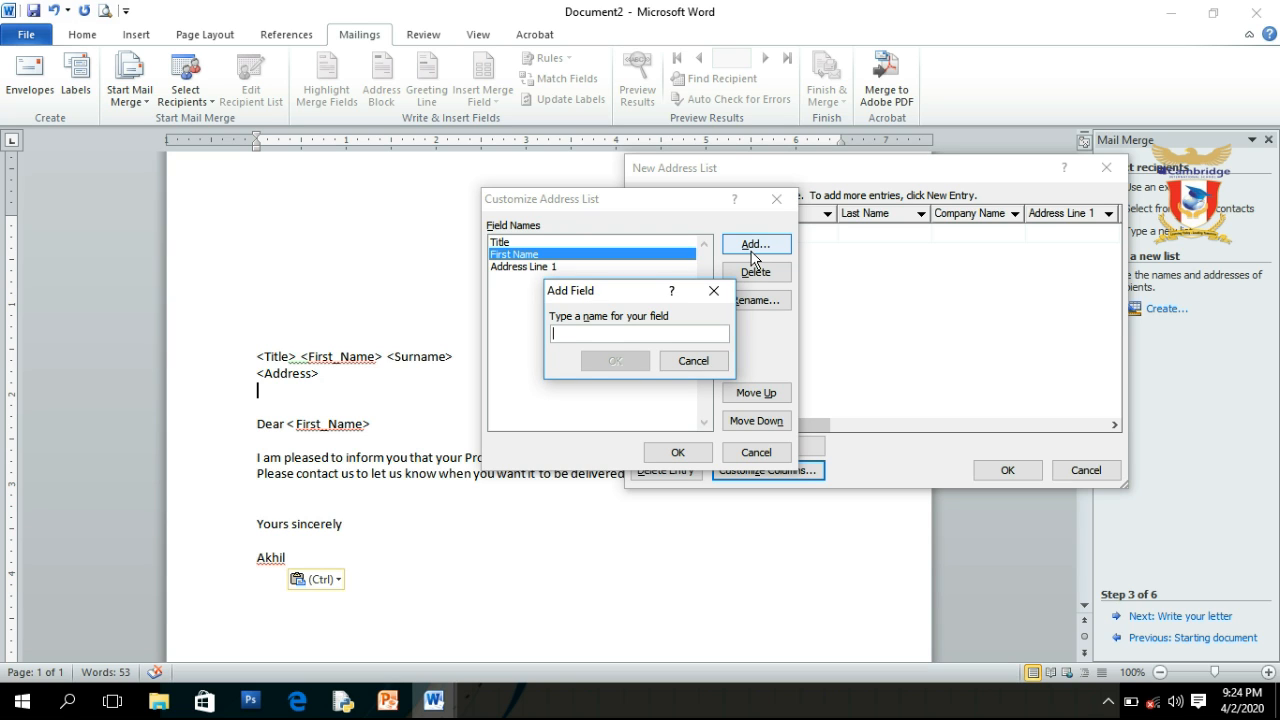
type("surname")
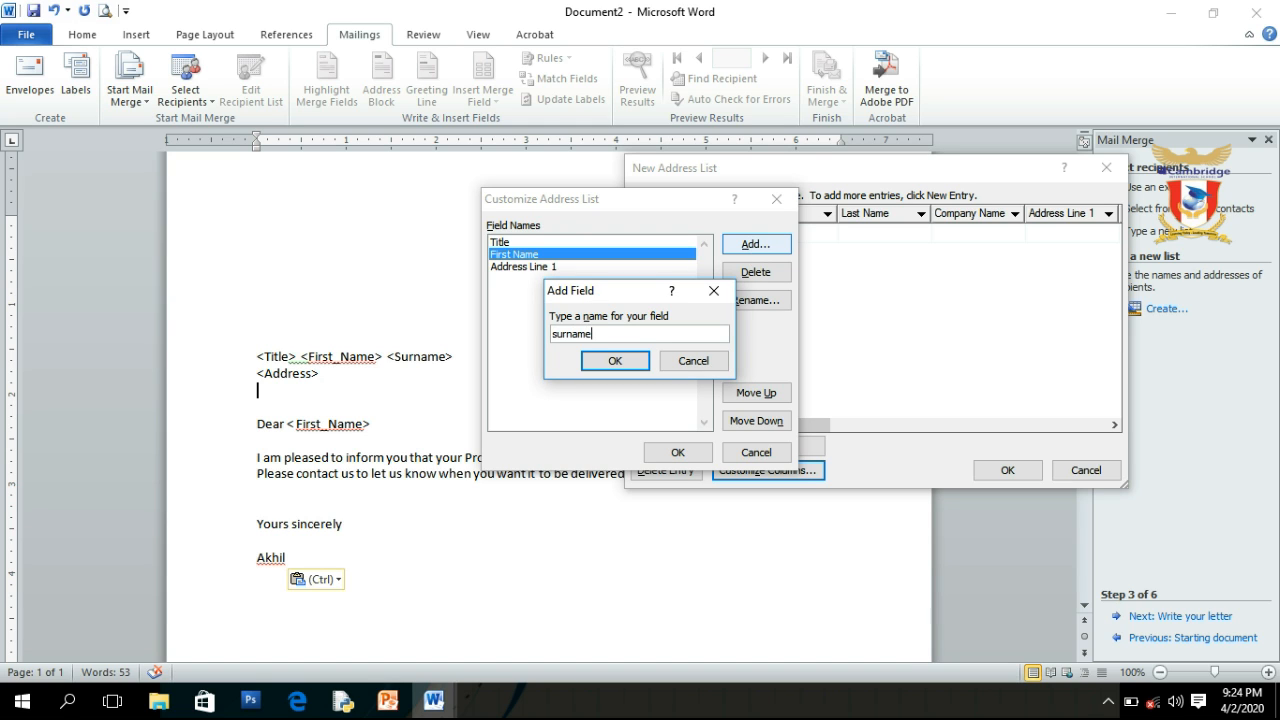
left_click(620, 364)
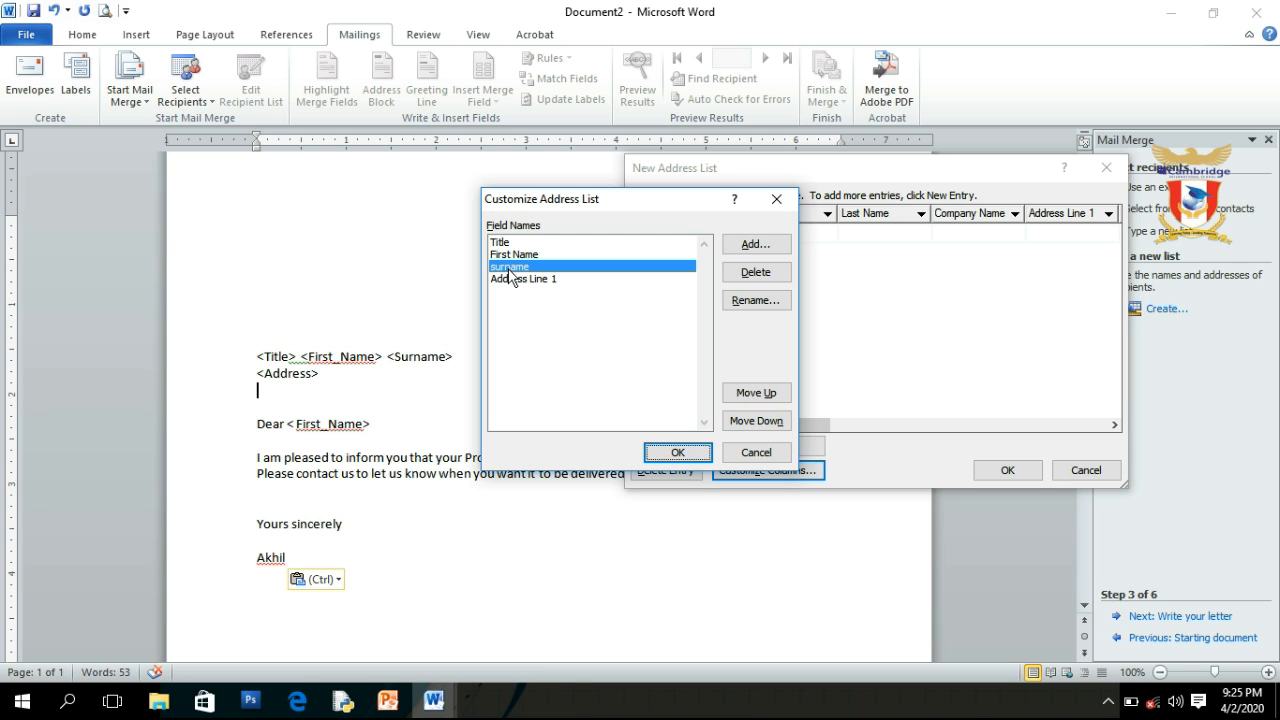
left_click(678, 453)
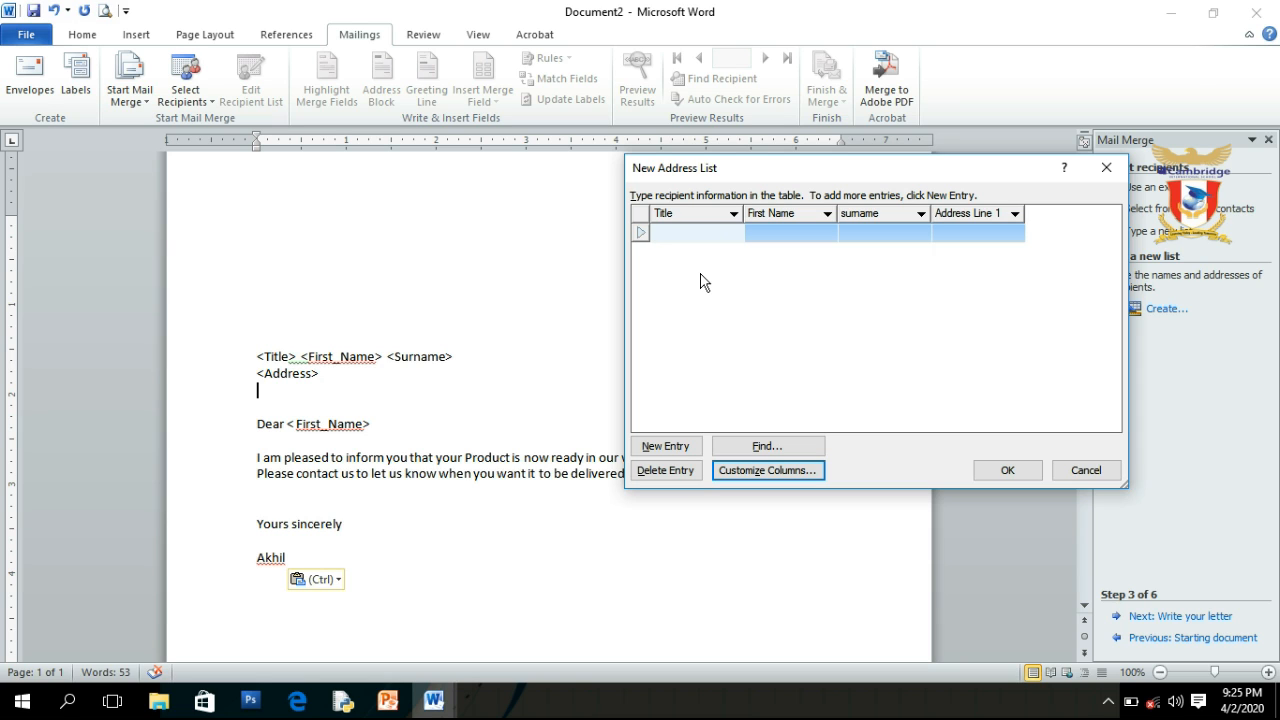
Fill in the first recipient with title Mr, first name, surname and Address Line 1, and add a new entry.
type("Mr")
key("Tab")
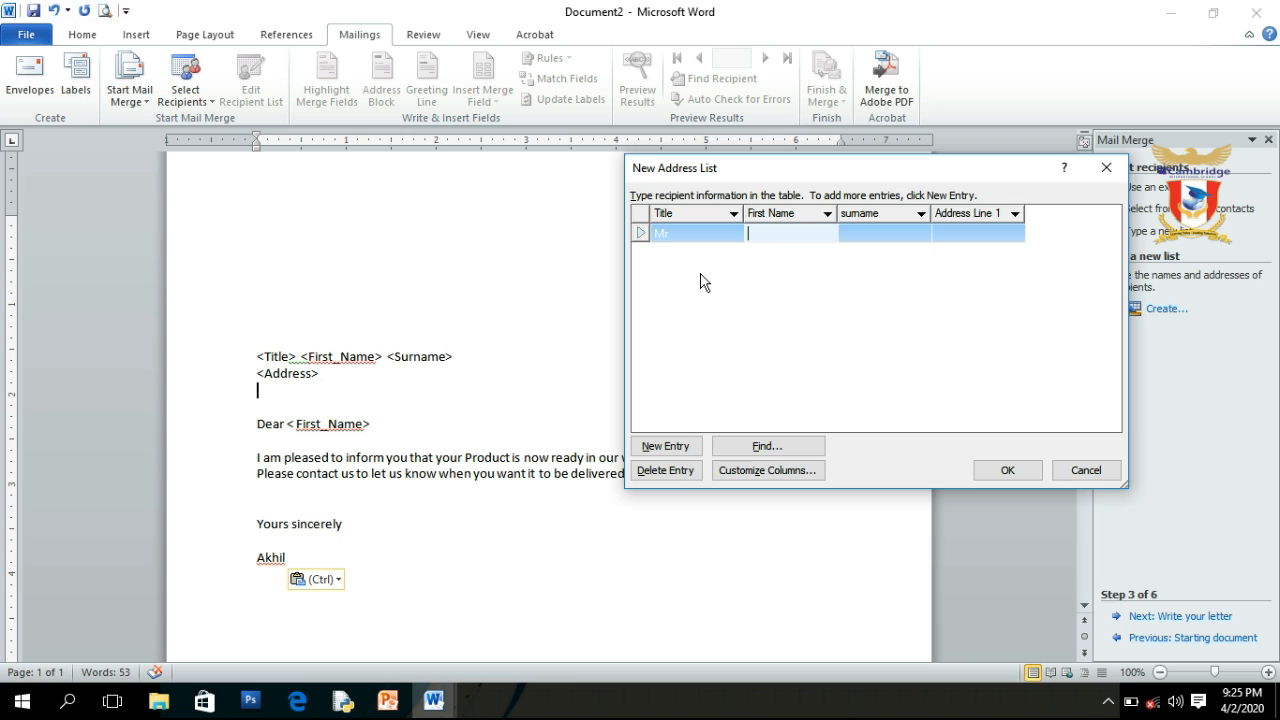
type("Rahul")
key("Tab")
type("Sharma")
key("Tab")
type("Phagwara")
key("alt+n")
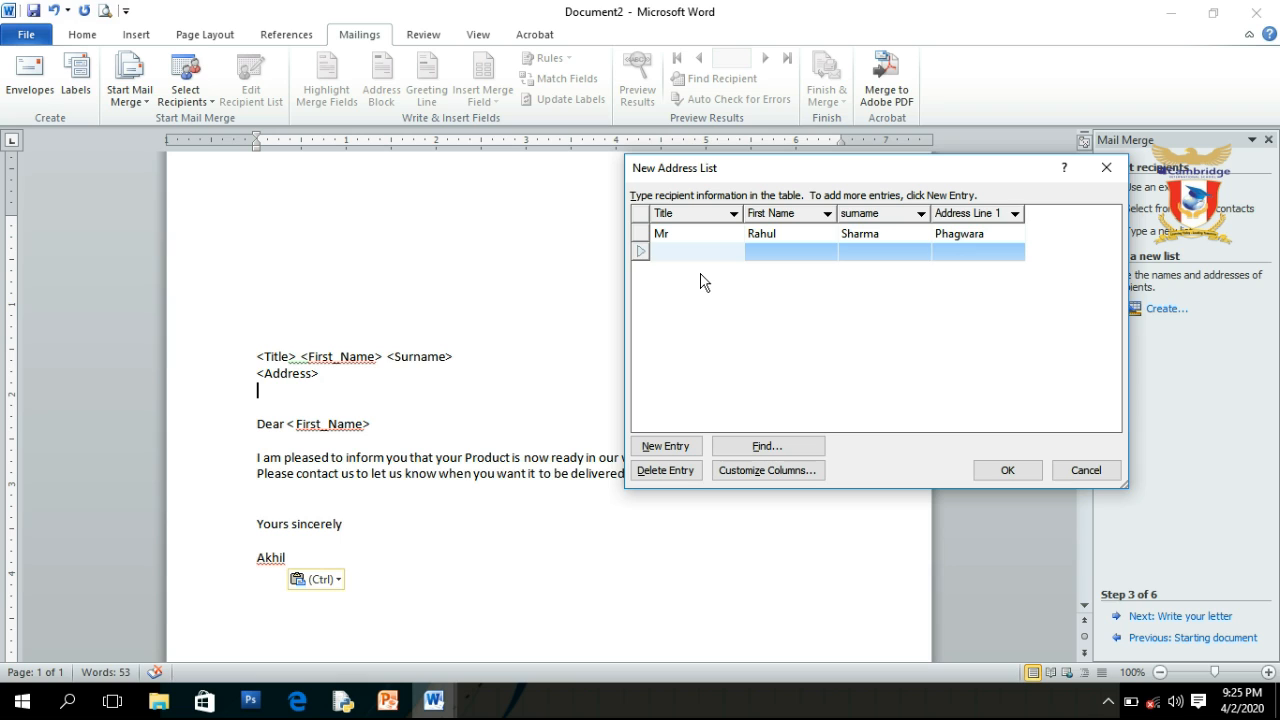
Fill in the second recipient with title Mr, first name, surname and Address Line 1, and move to a new entry.
type("Mr")
key("Tab")
type("Amit")
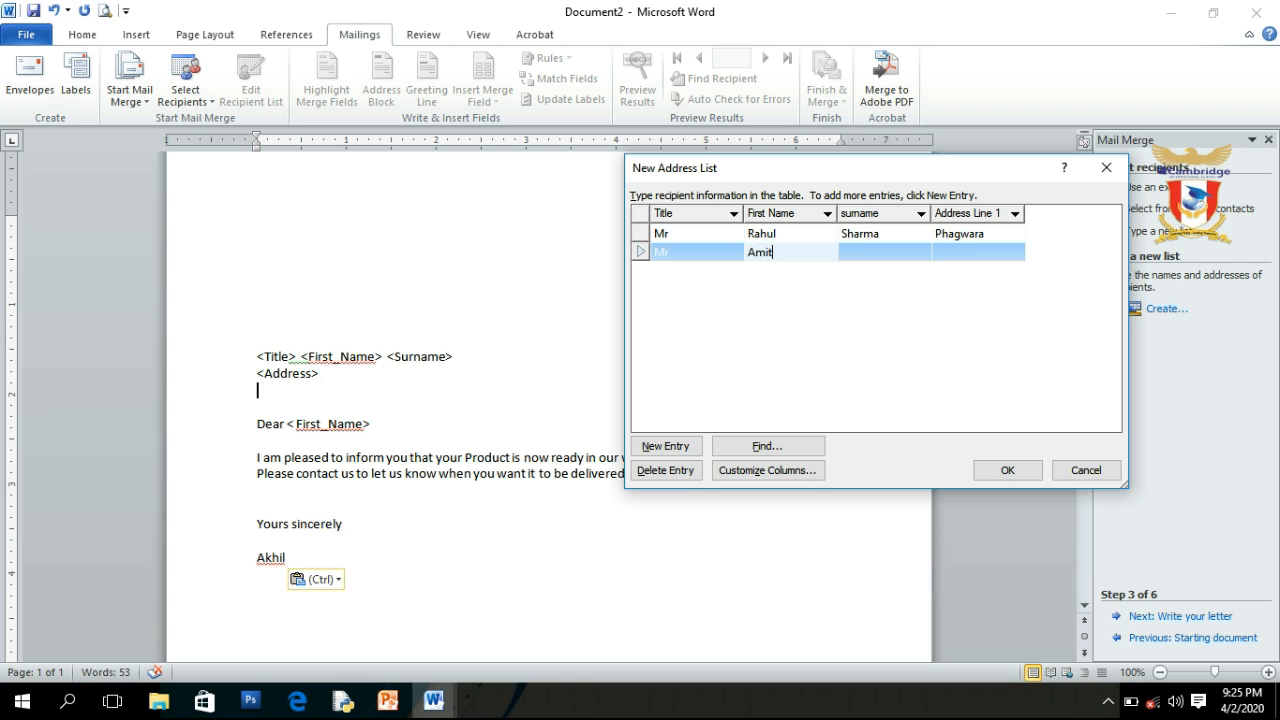
key("Tab")
type("K")
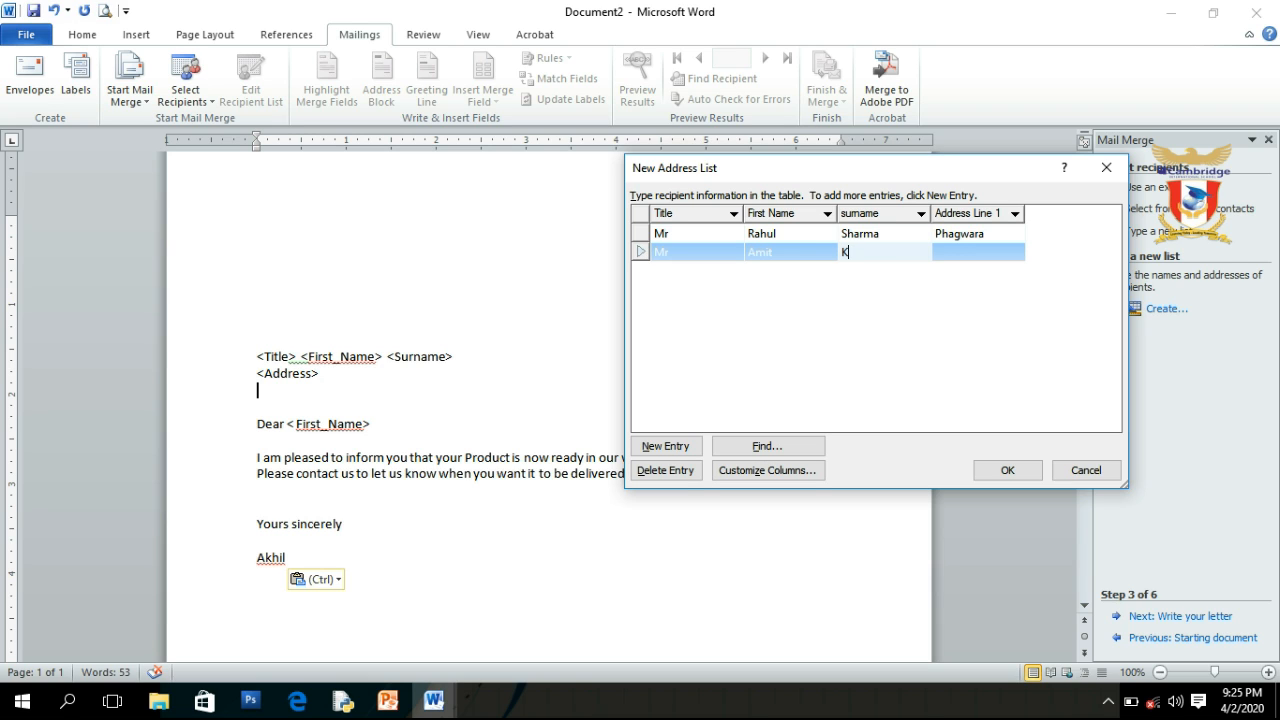
type("umar")
key("Tab")
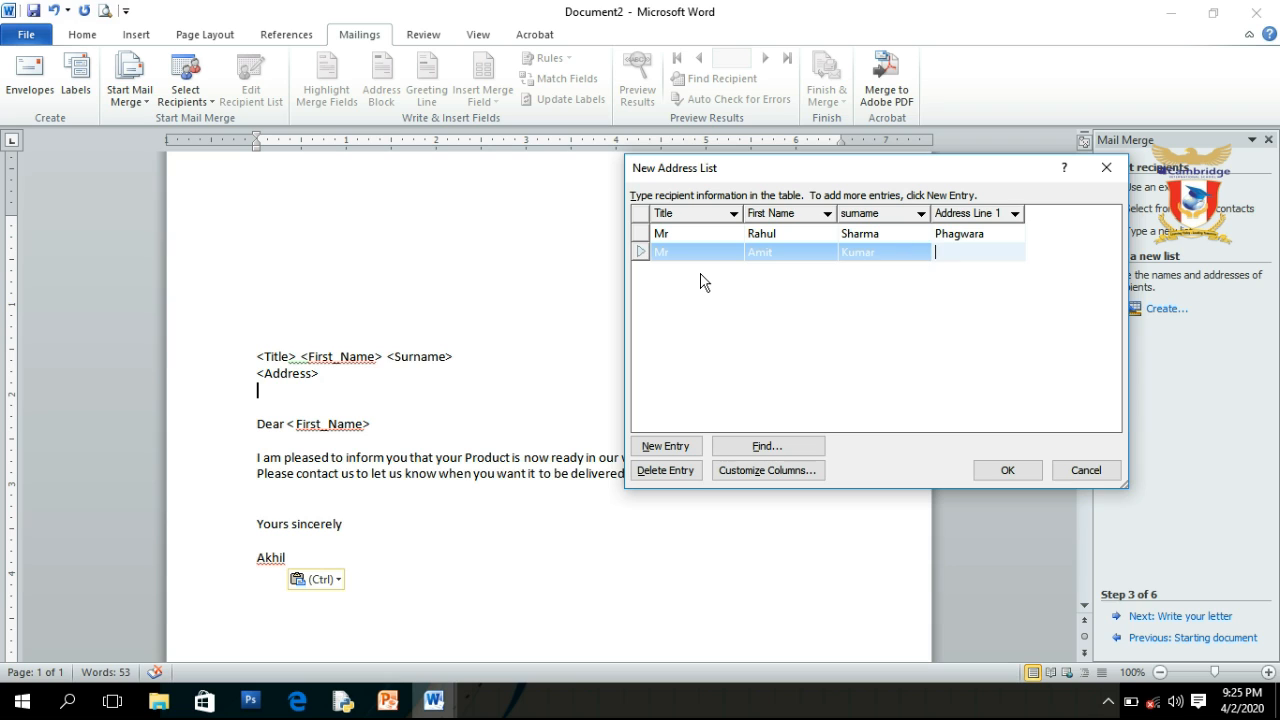
type("Phagwara")
key("Tab")
Fill in the third recipient with title Ms, first name, surname and Address Line 1, and move to a new entry.
type("Ms")
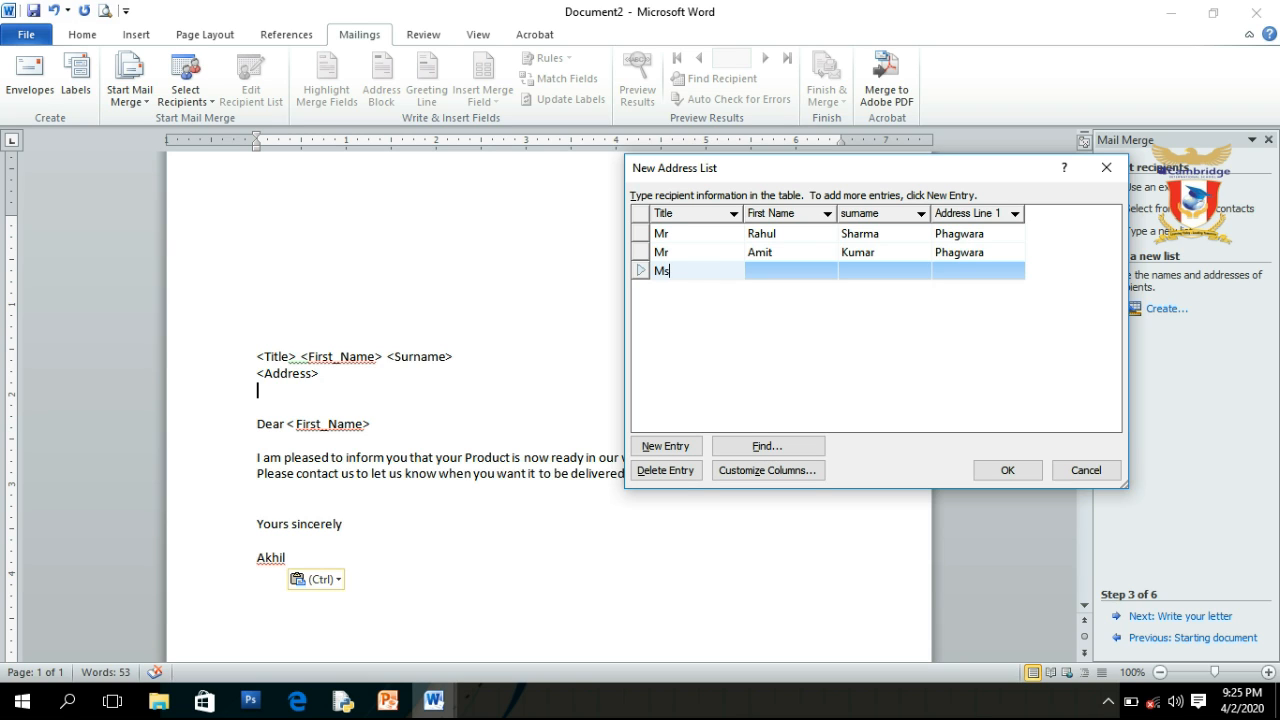
key("Tab")
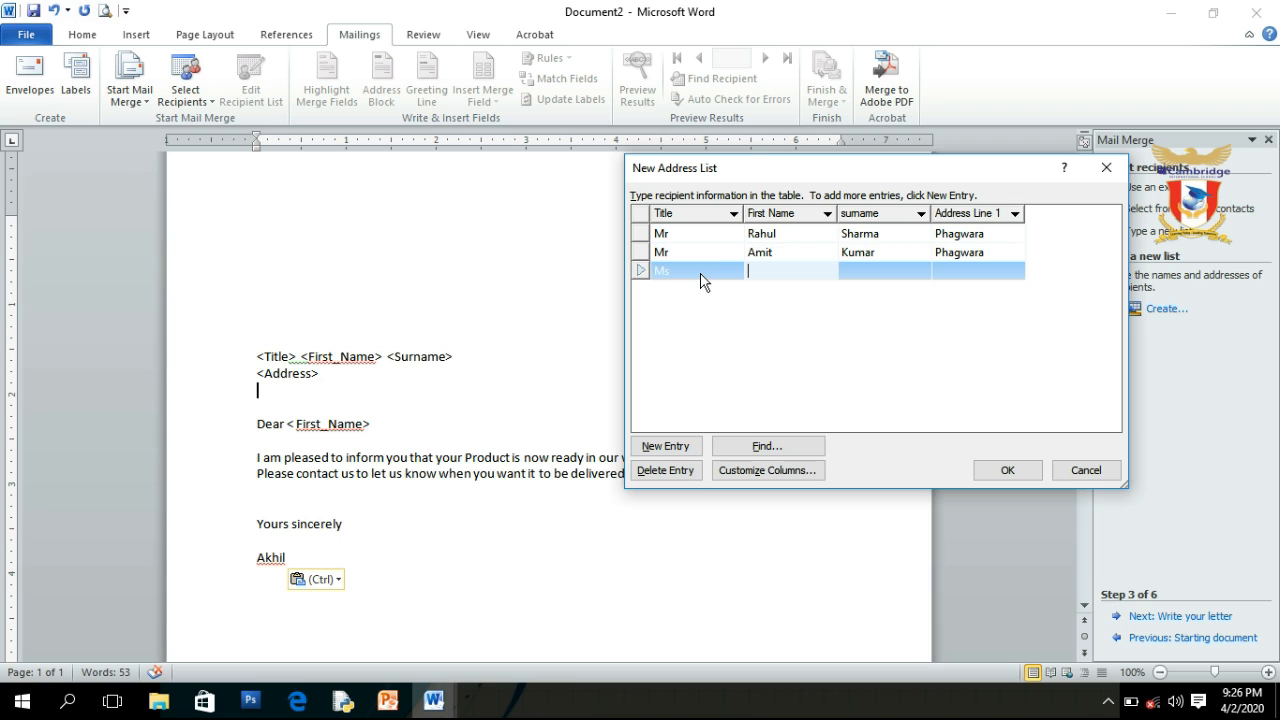
type("Avneet")
key("Tab")
type("Kaur")
key("Tab")
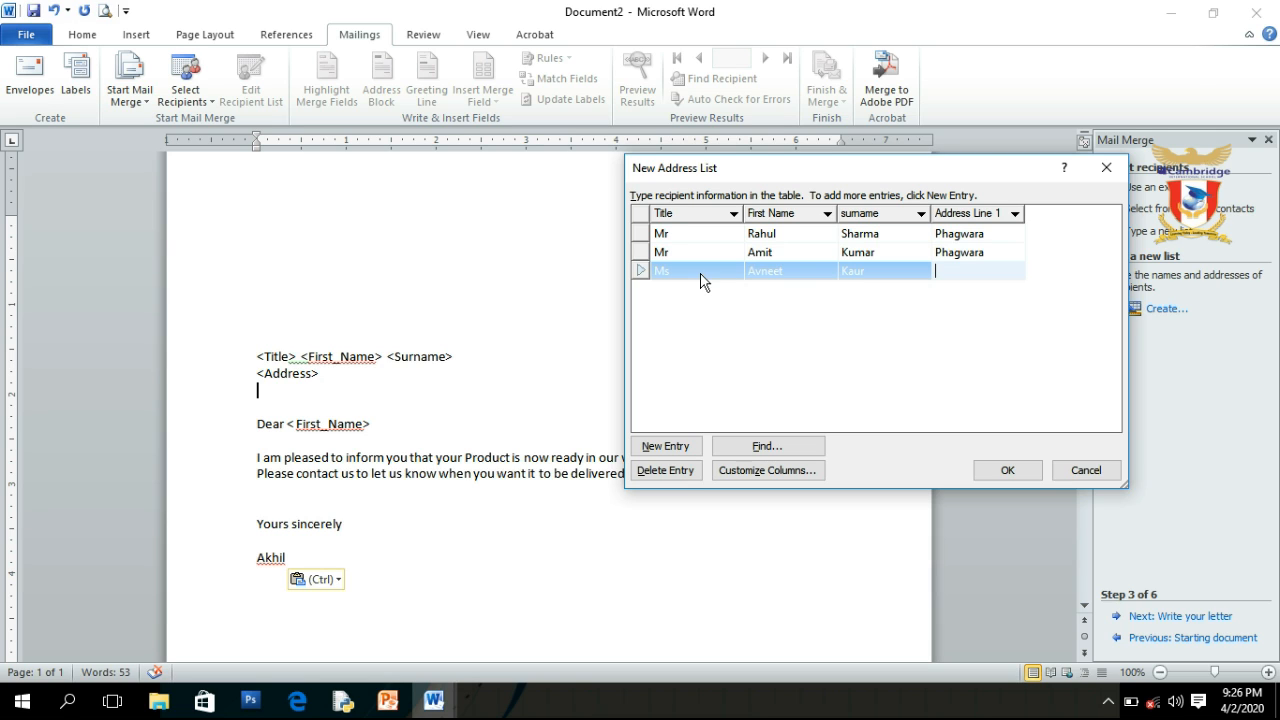
type("Ludhiana")
key("Tab")
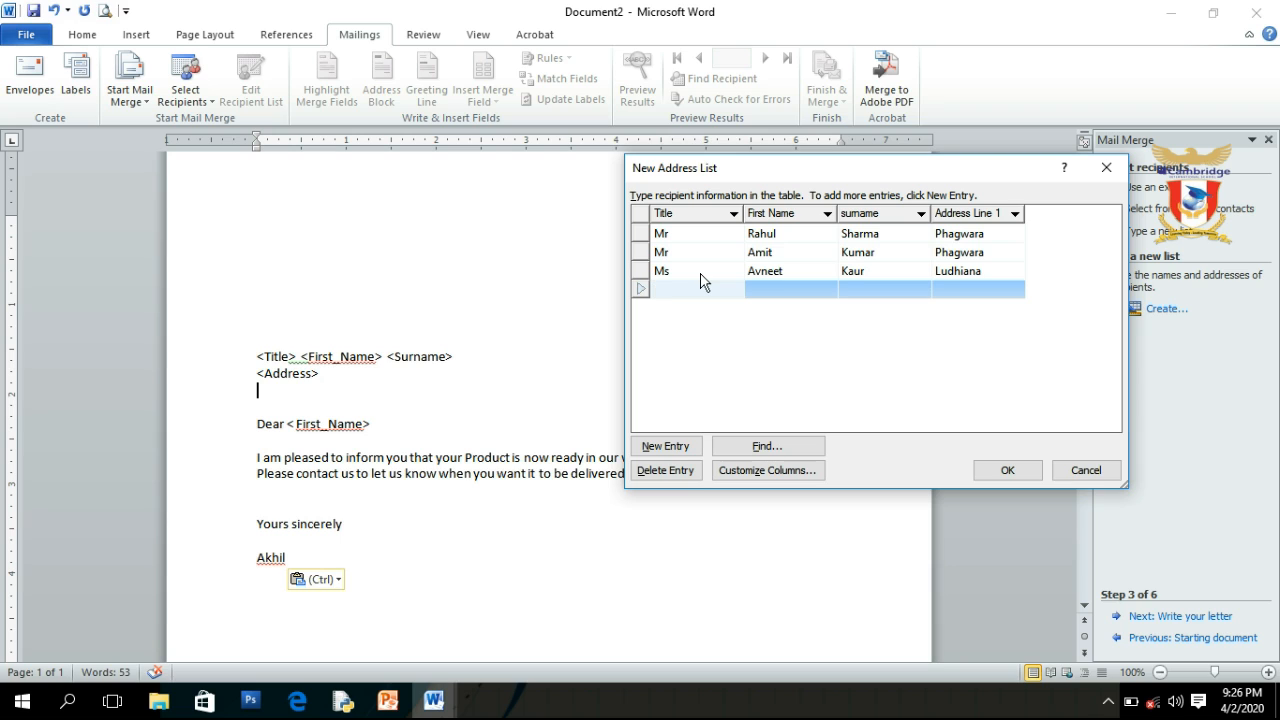
Fill in the fourth recipient with title Mr, first name, surname and Address Line 1.
type("Mr")
key("Tab")
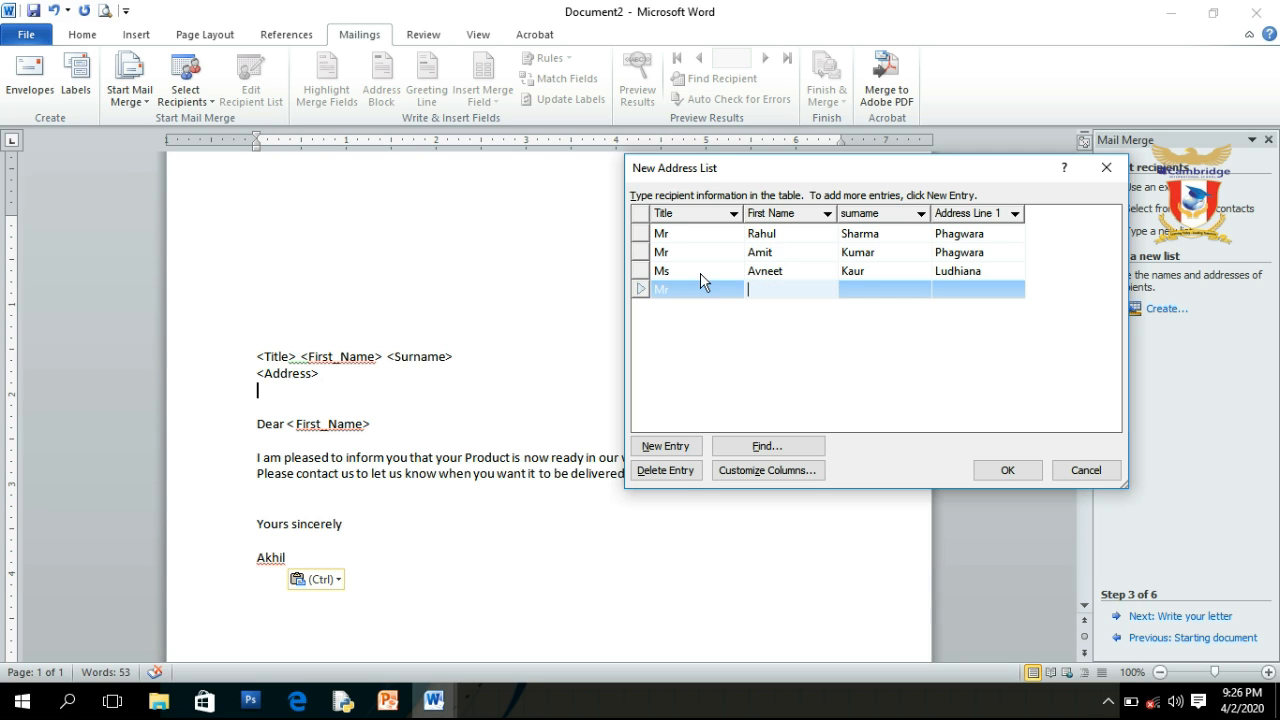
type("Sukhman")
key("Tab")
type("Singh")
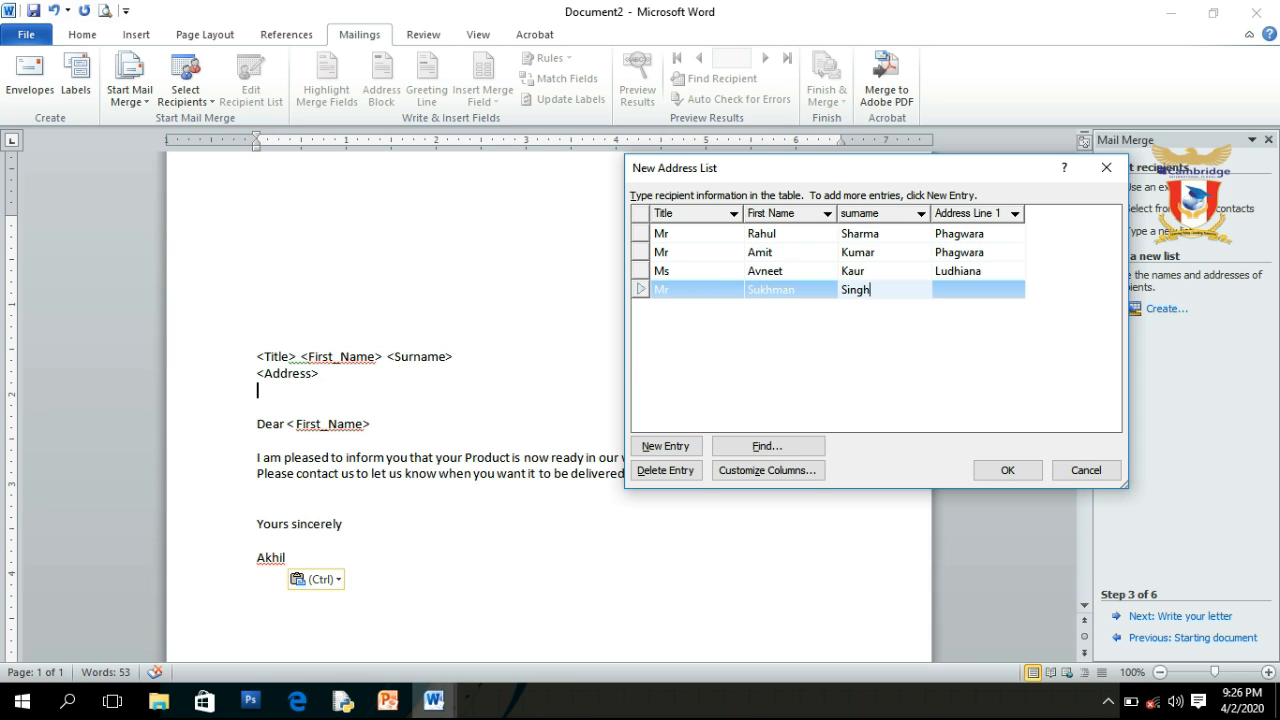
key("Tab")
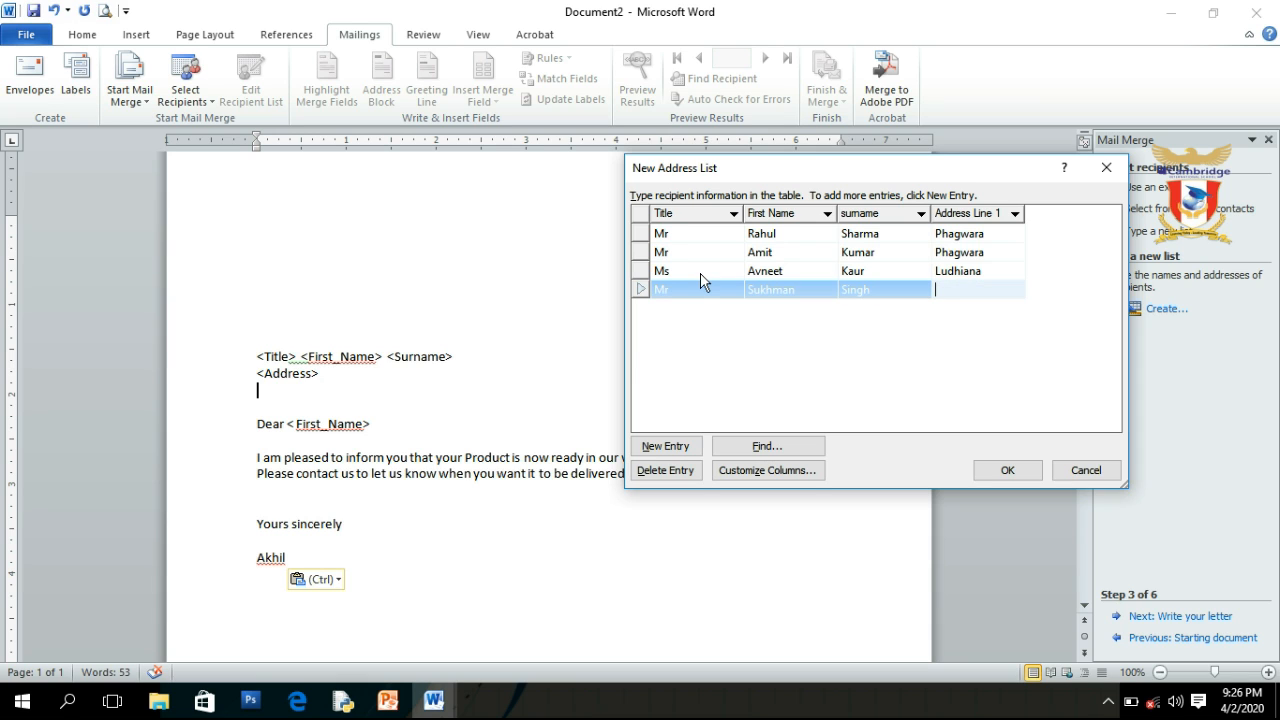
type("Jalandhar")
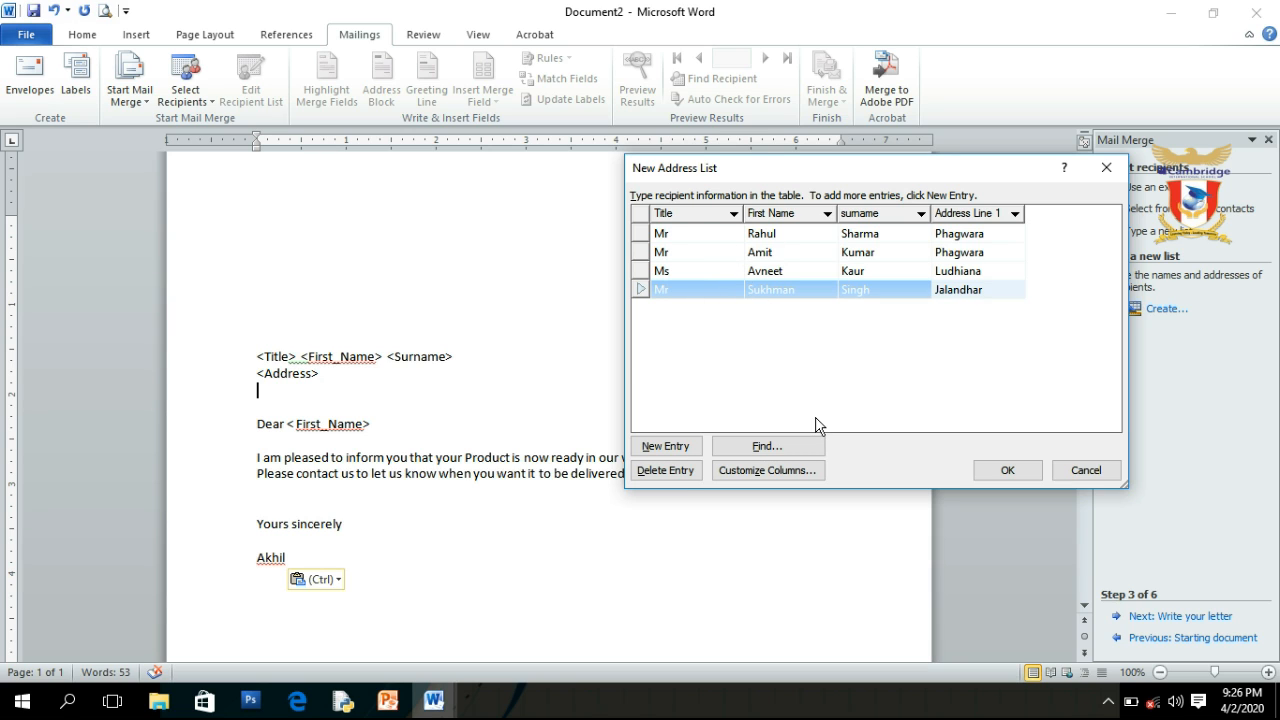
Save the address list as mylist in Desktop > VIDEO LECTURES > GRADE 10 OPEN and accept all its recipients for the merge.
left_click(1008, 472)
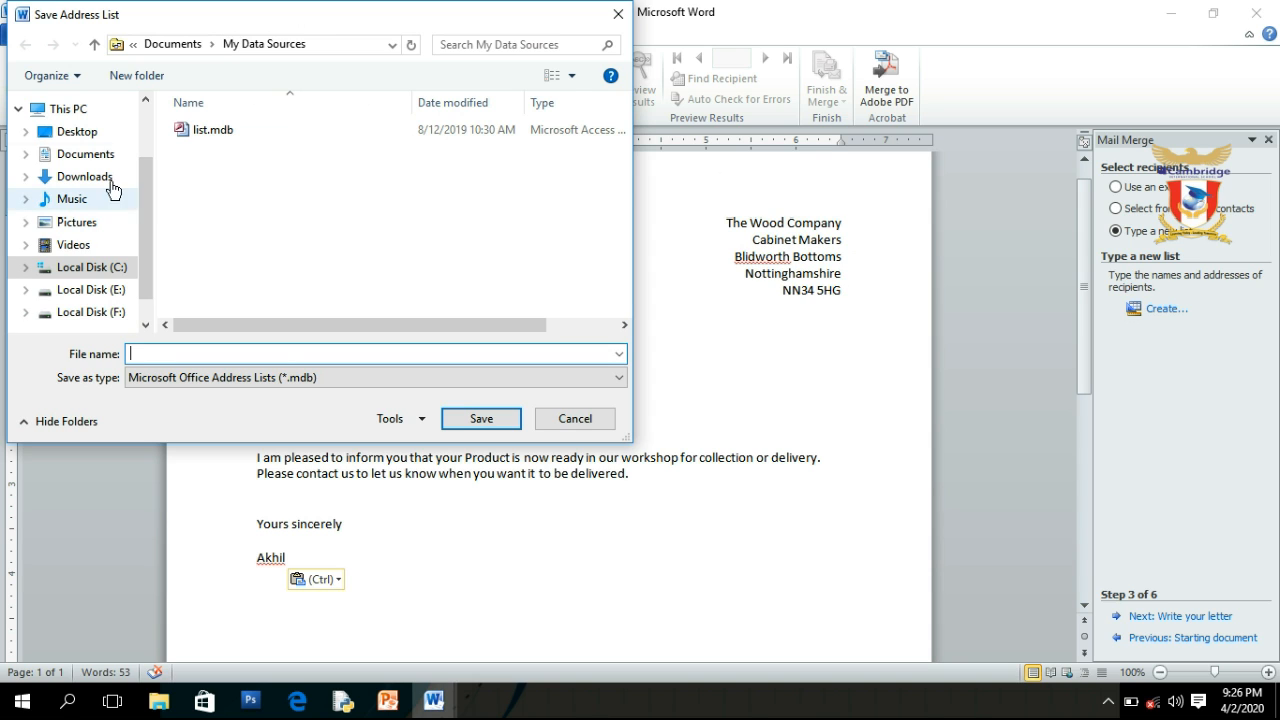
left_click(94, 134)
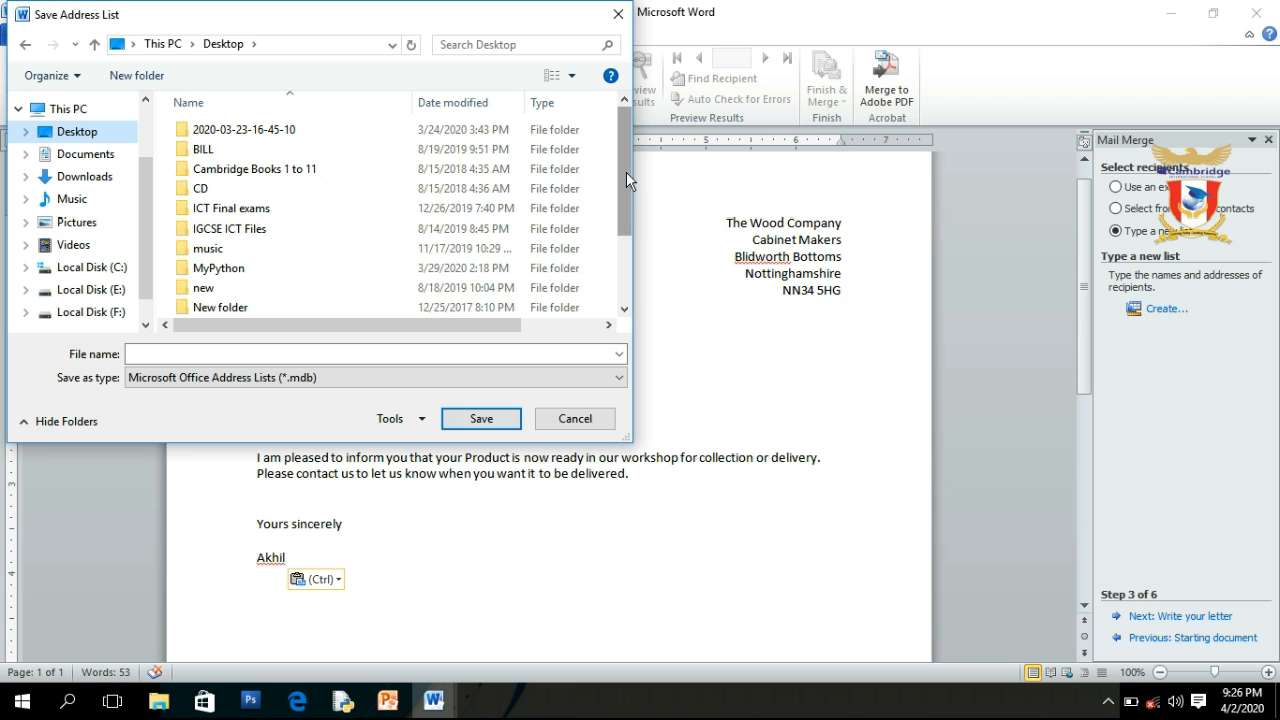
left_click_drag(626, 177, 626, 251)
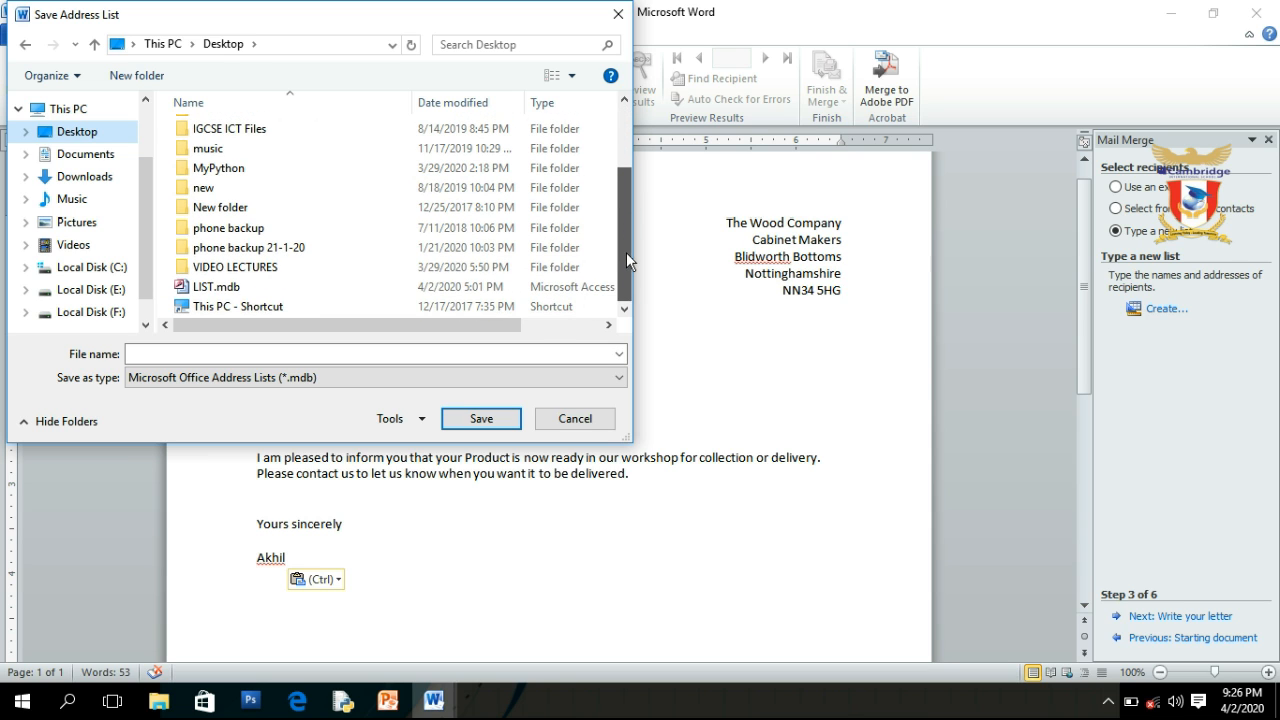
double_click(280, 267)
left_click(254, 131)
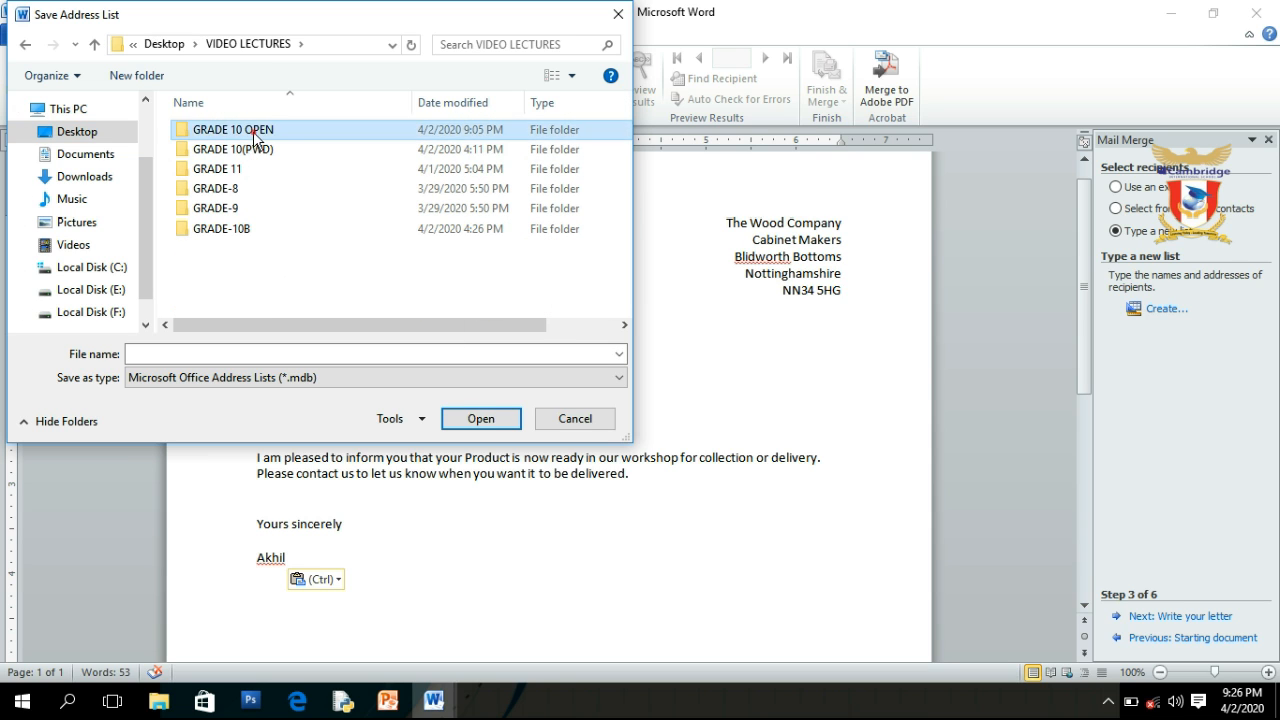
double_click(254, 131)
left_click(212, 356)
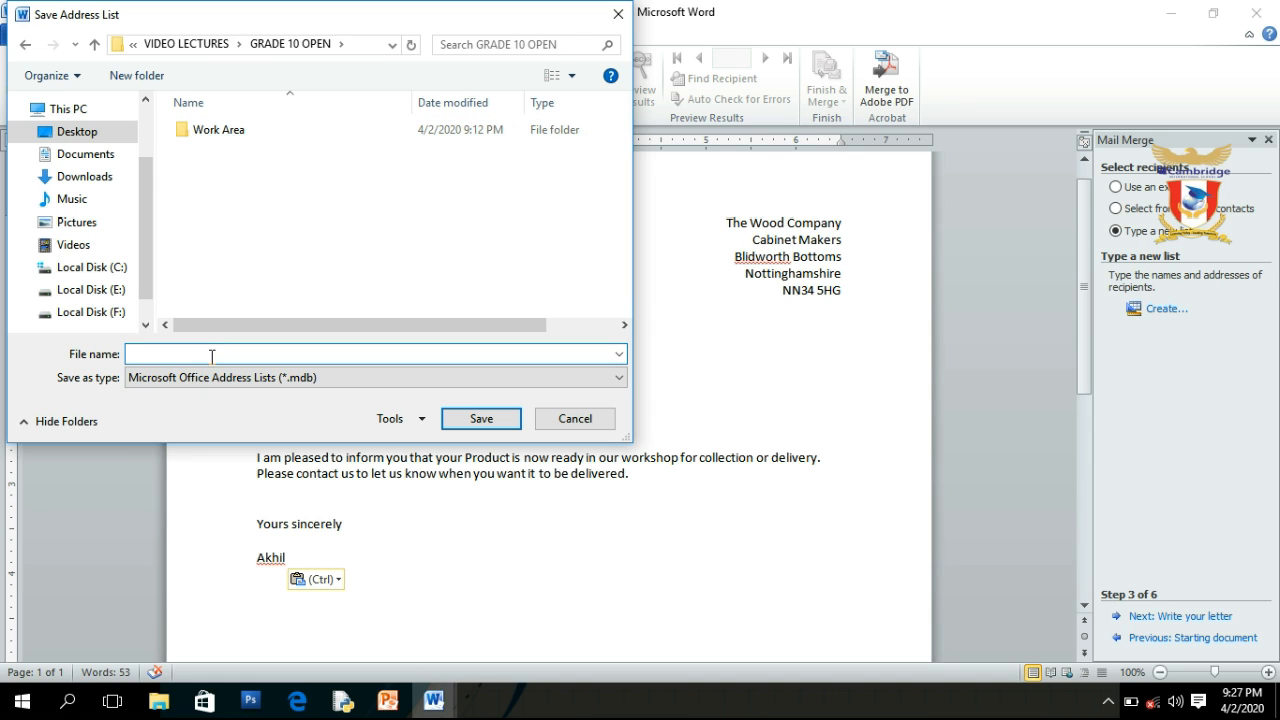
type("mylist")
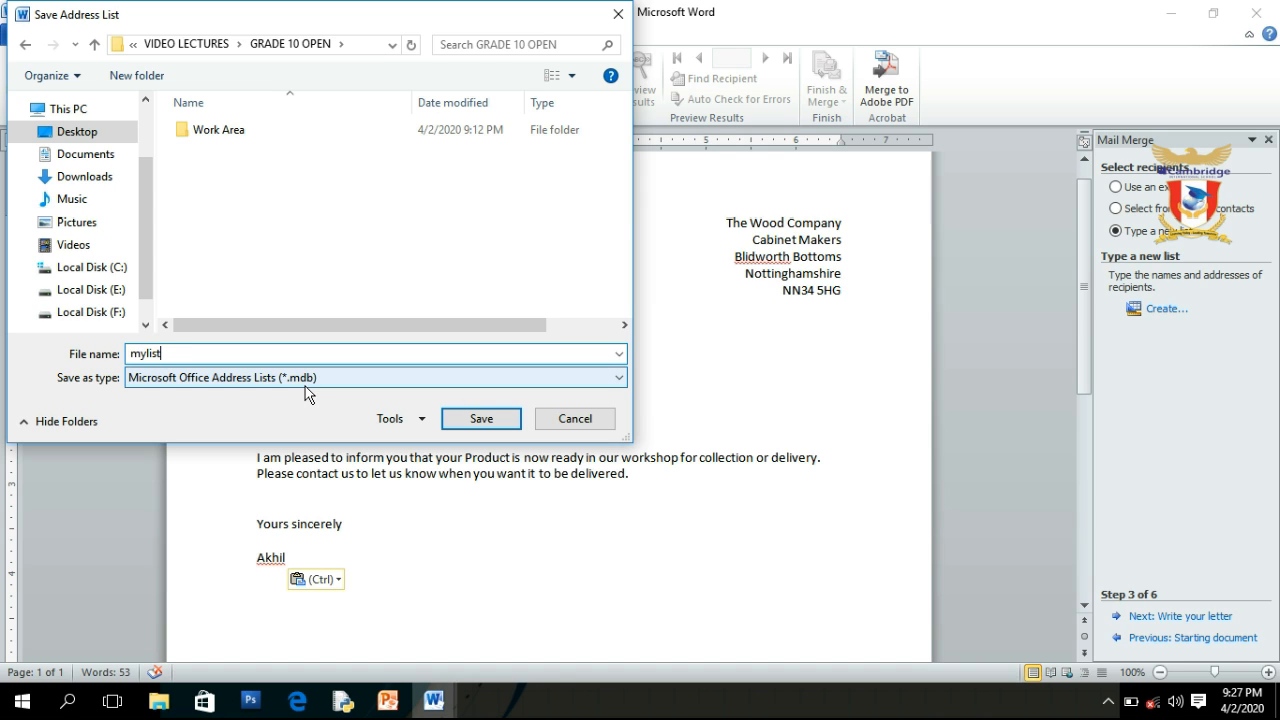
left_click(481, 418)
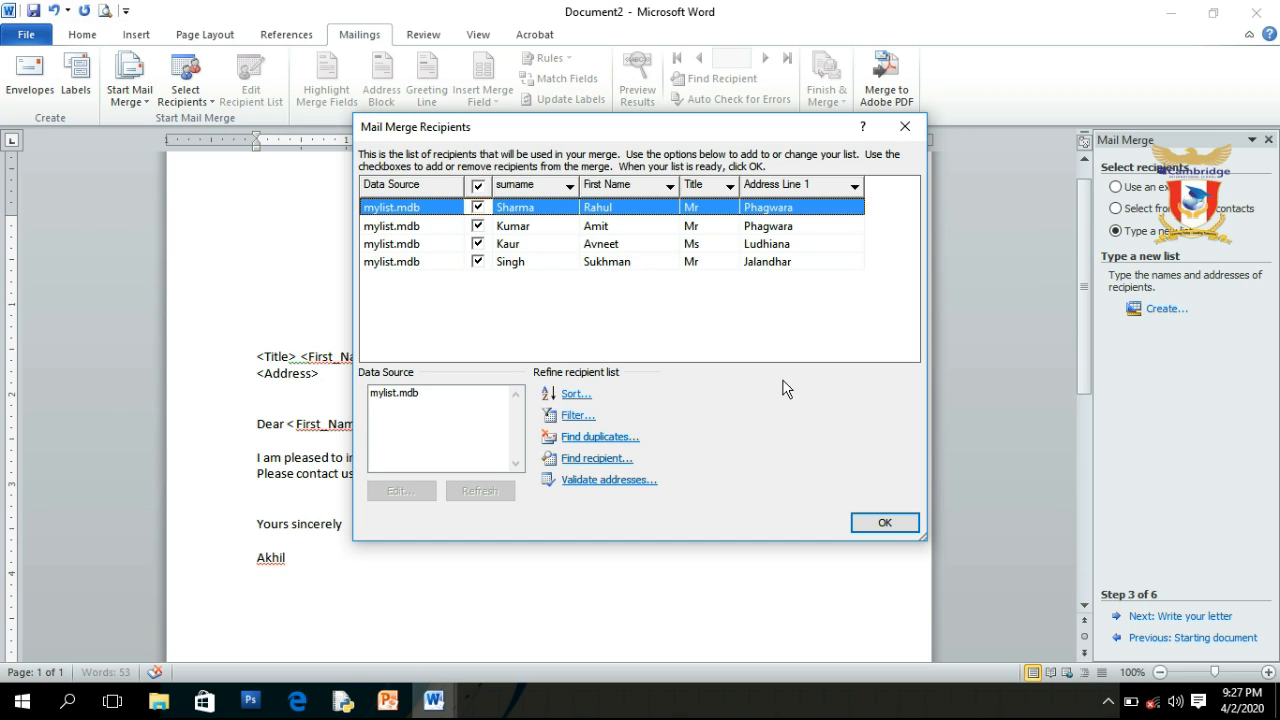
left_click(886, 524)
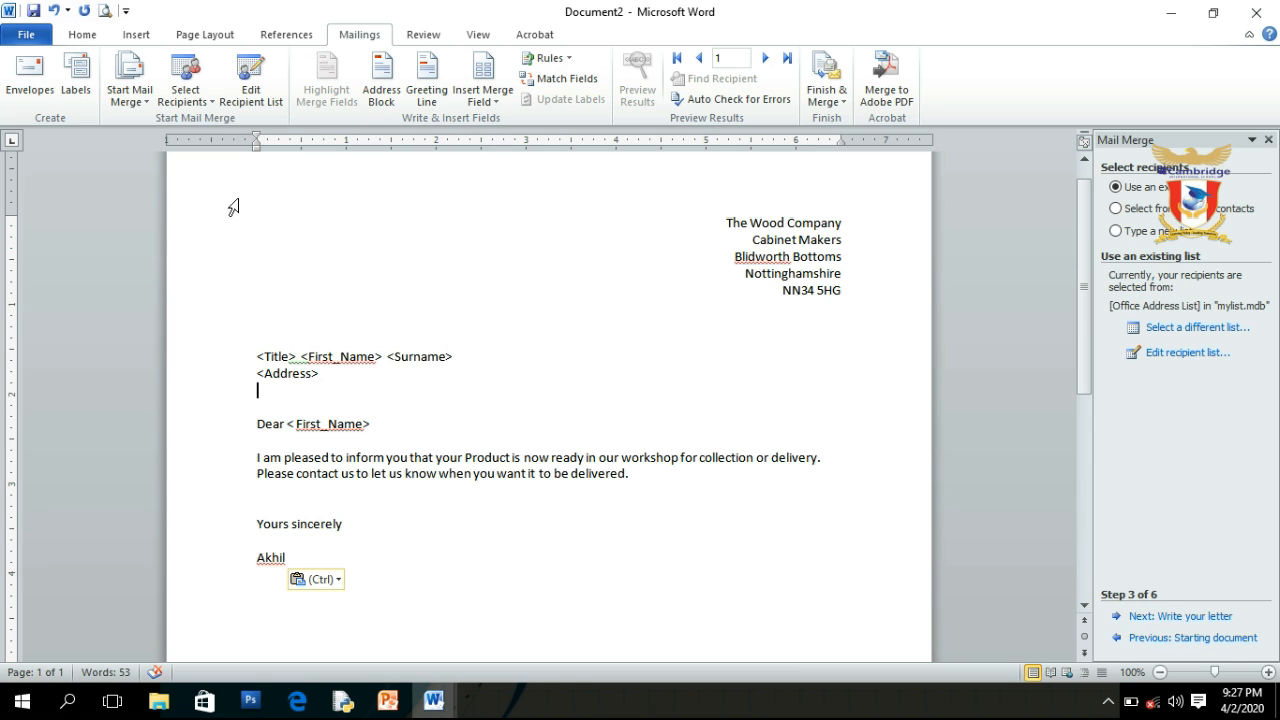
left_click(497, 104)
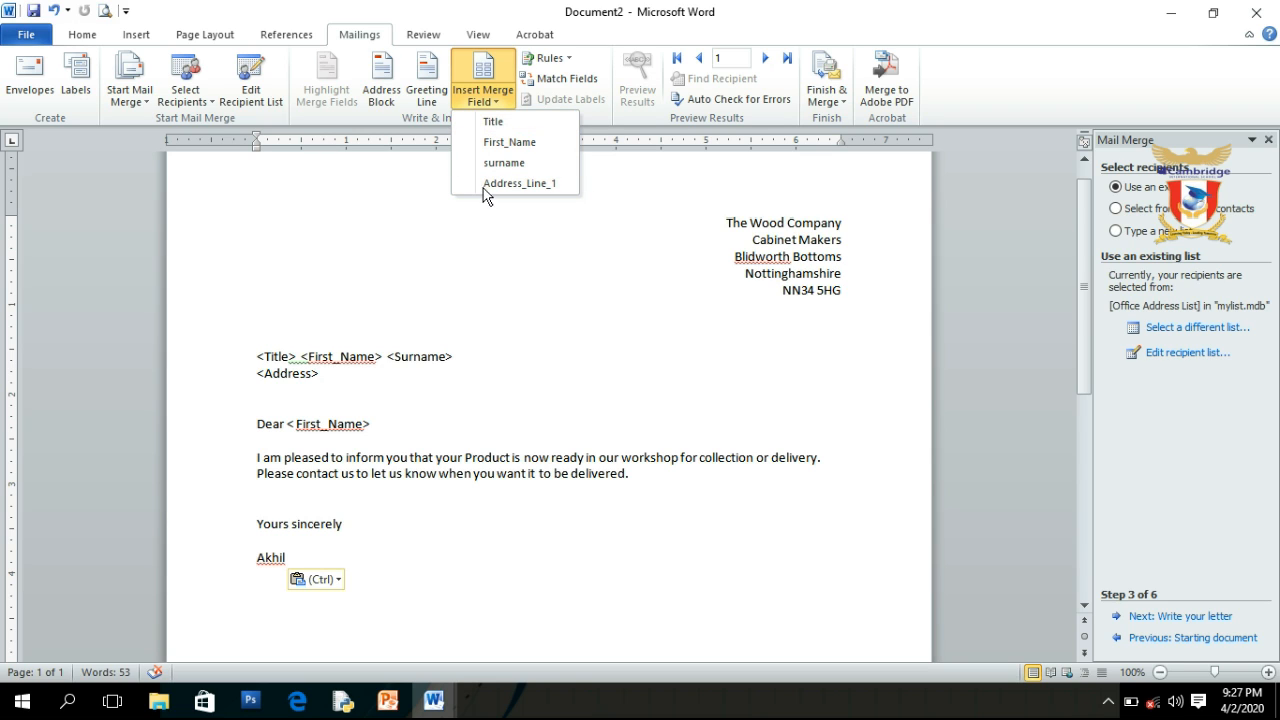
left_click(480, 216)
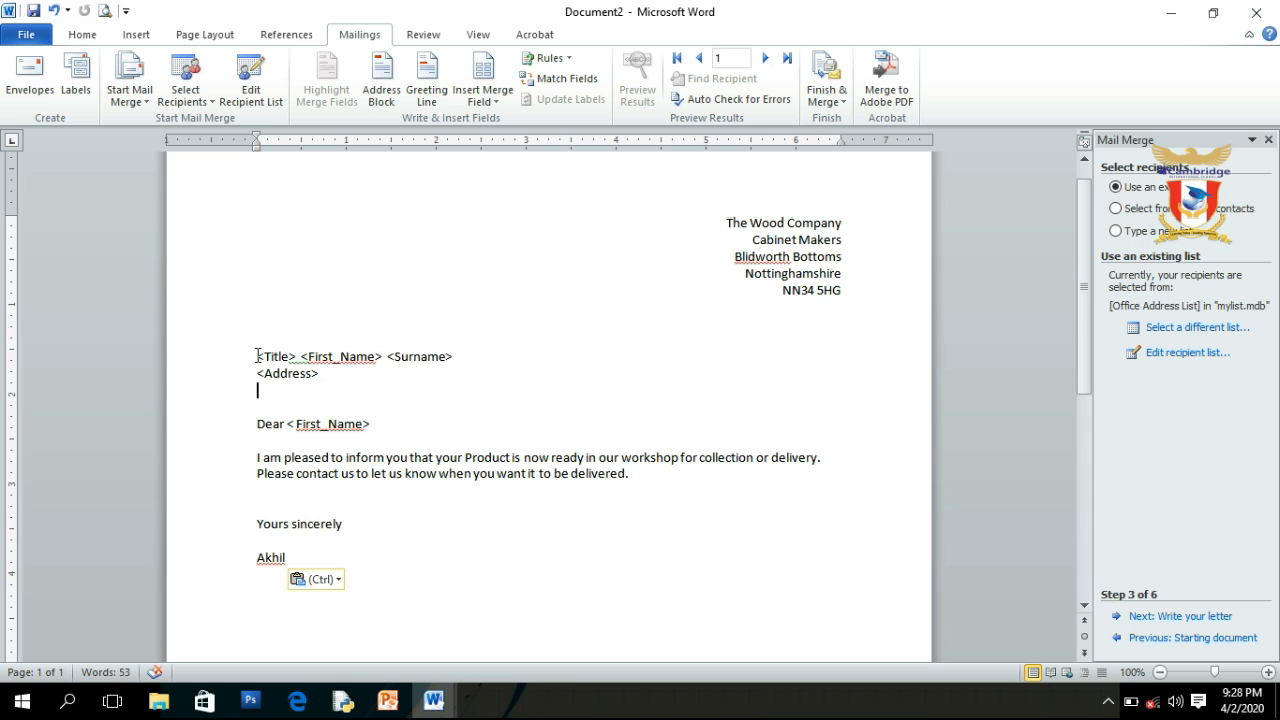
left_click(497, 108)
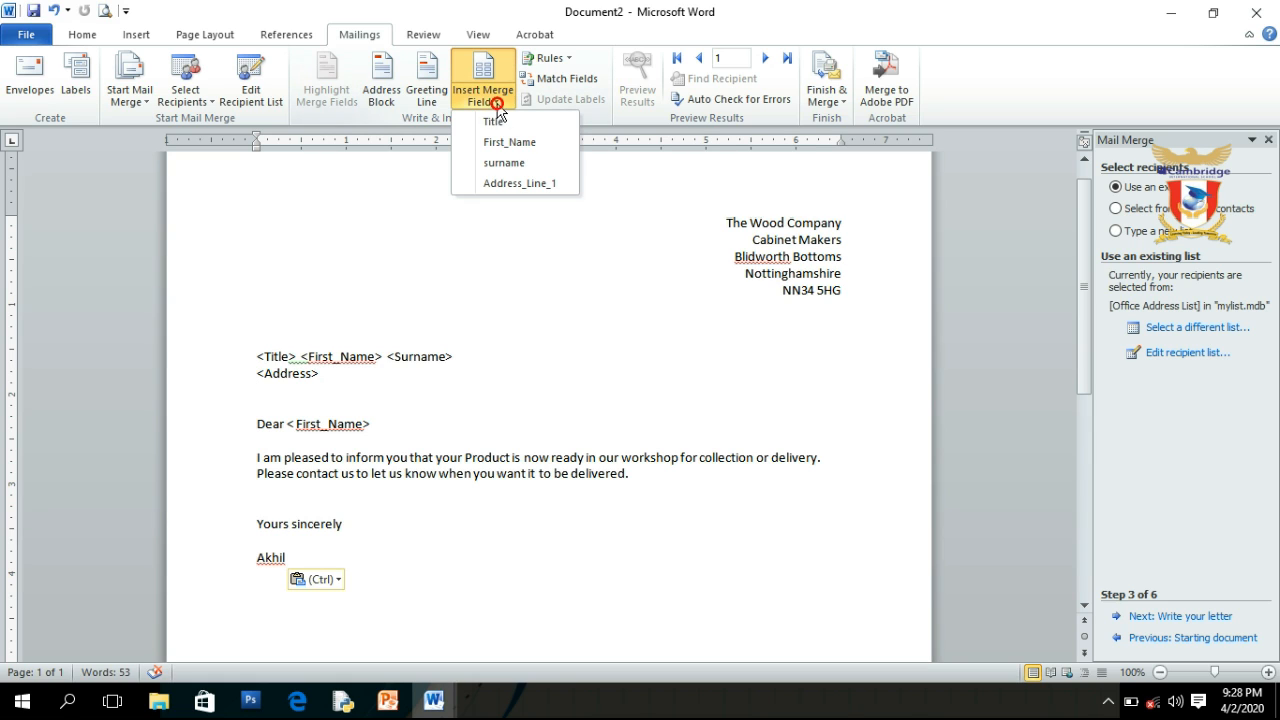
left_click(487, 245)
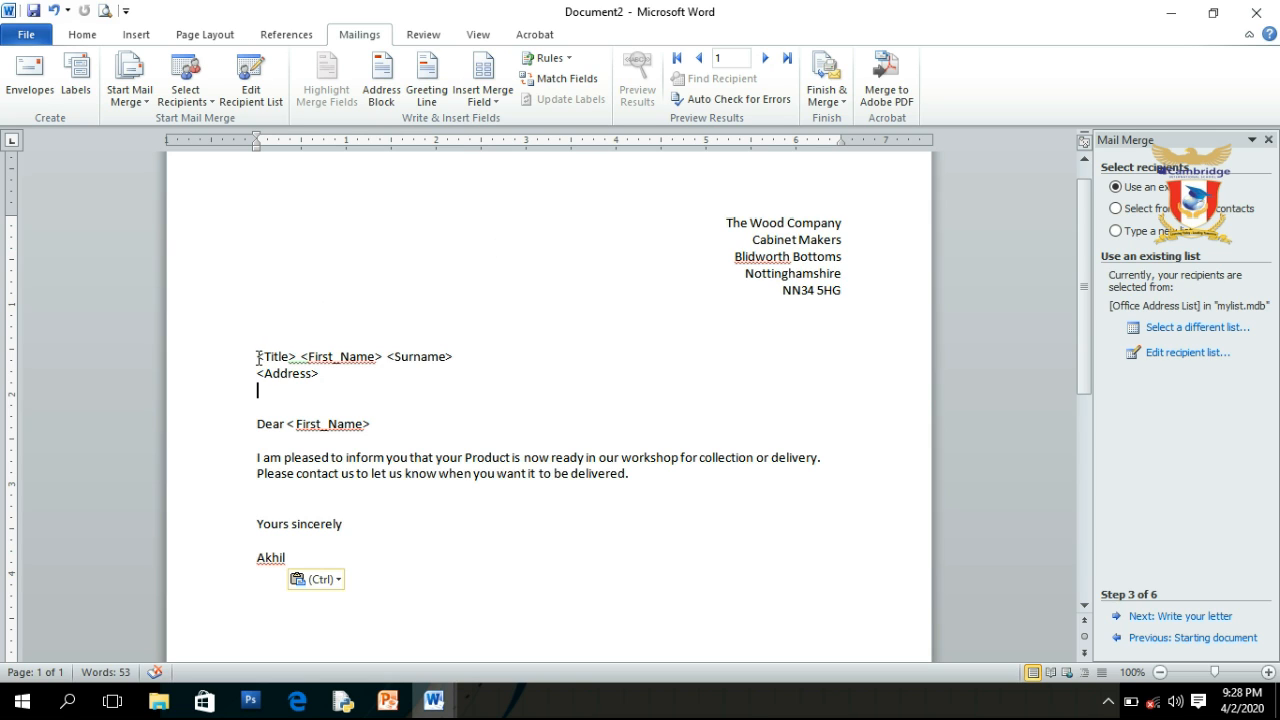
Replace the <Title> placeholder in the letter with the Title merge field, followed by a space.
left_click_drag(258, 357, 295, 359)
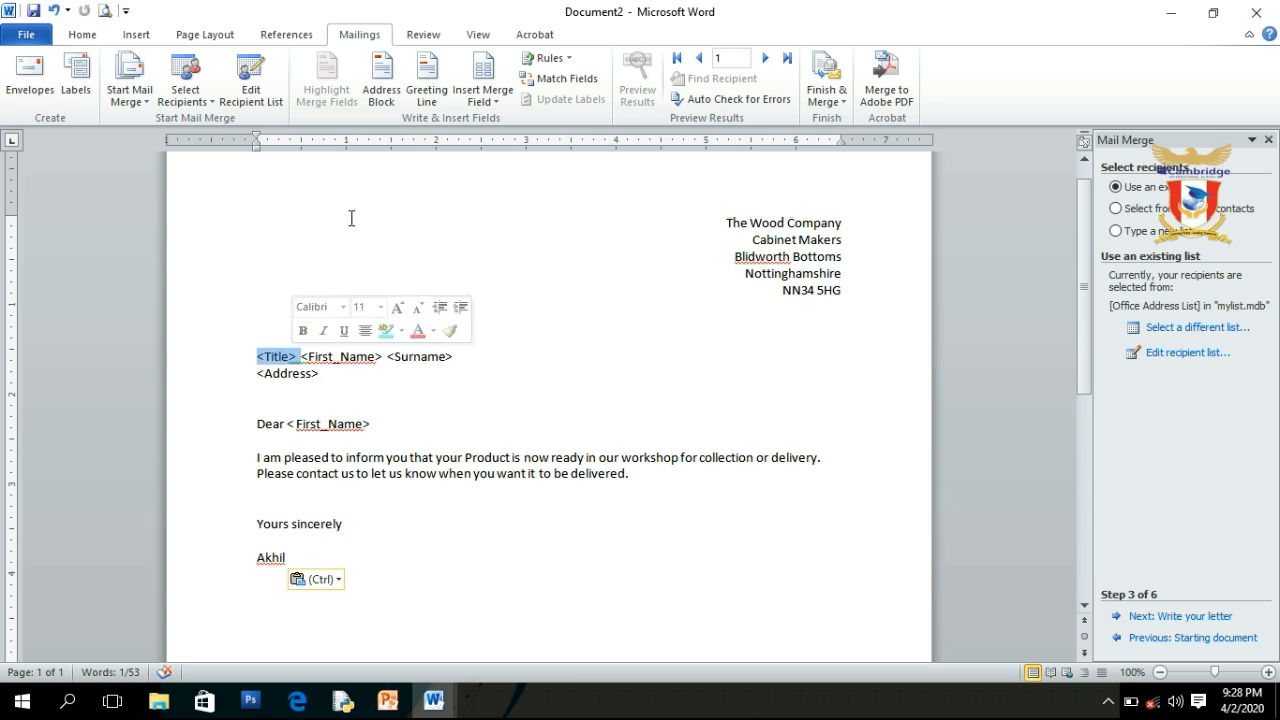
left_click(503, 102)
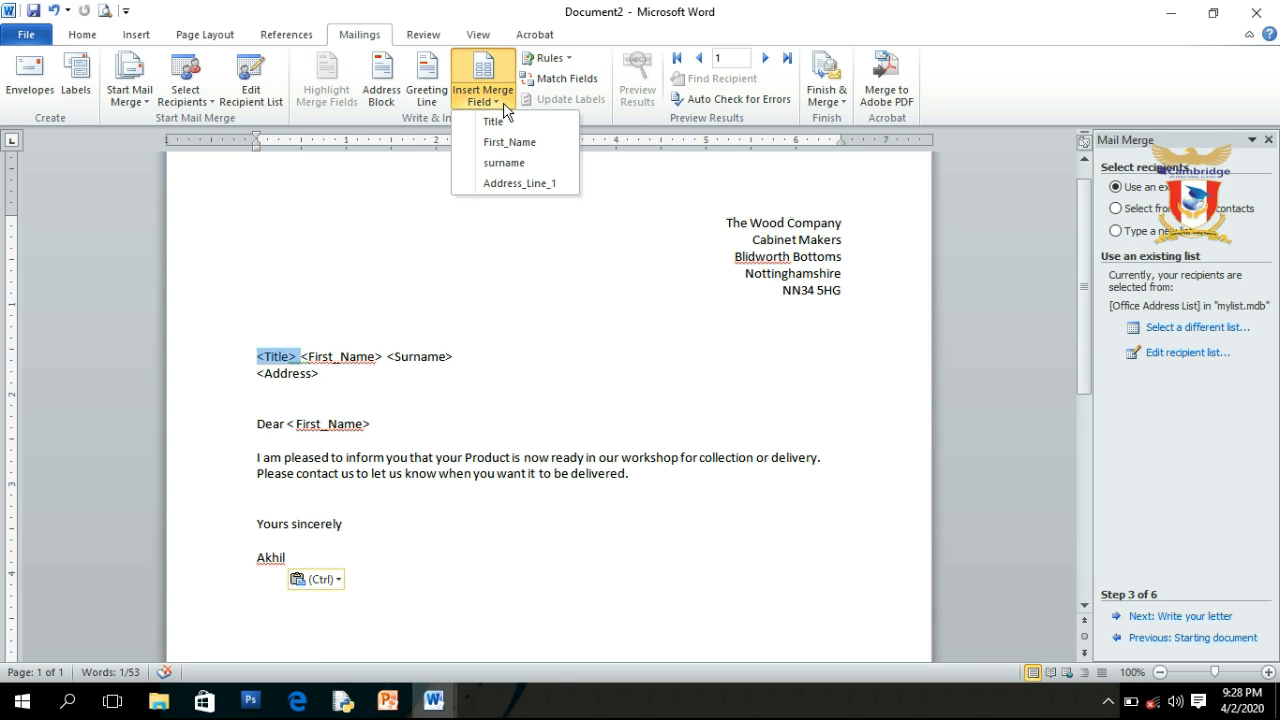
left_click(495, 122)
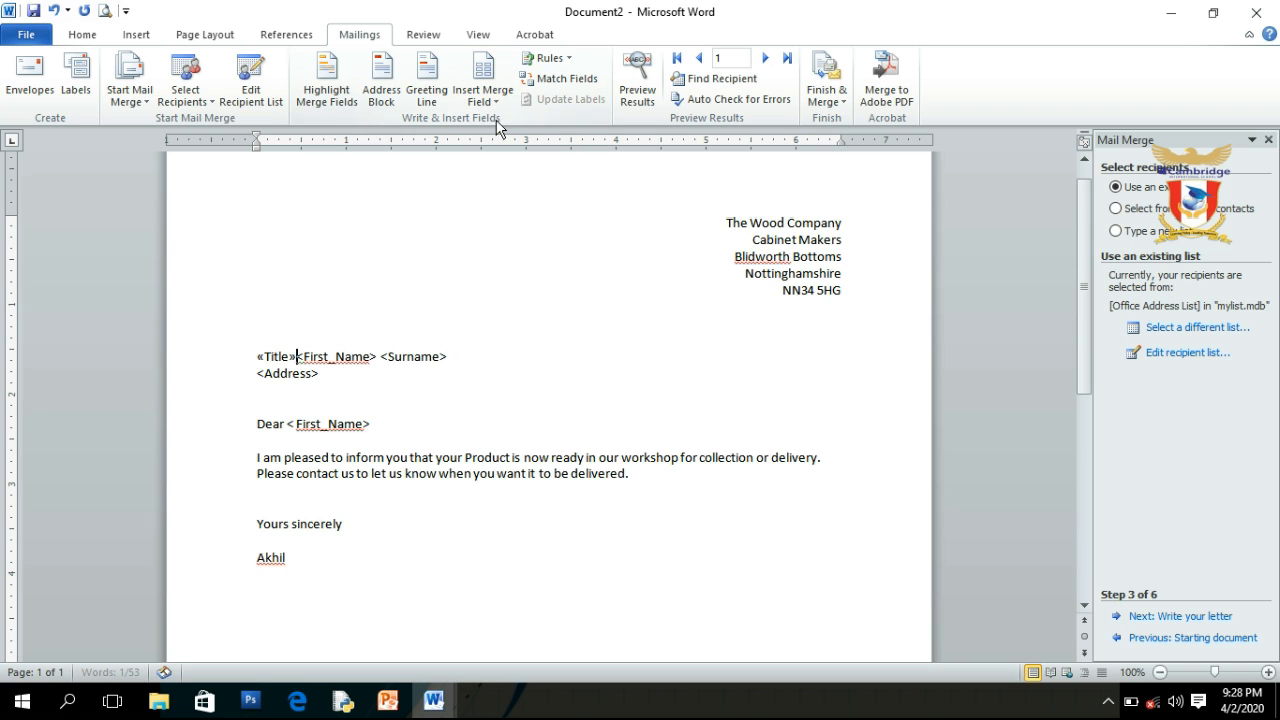
left_click(297, 357)
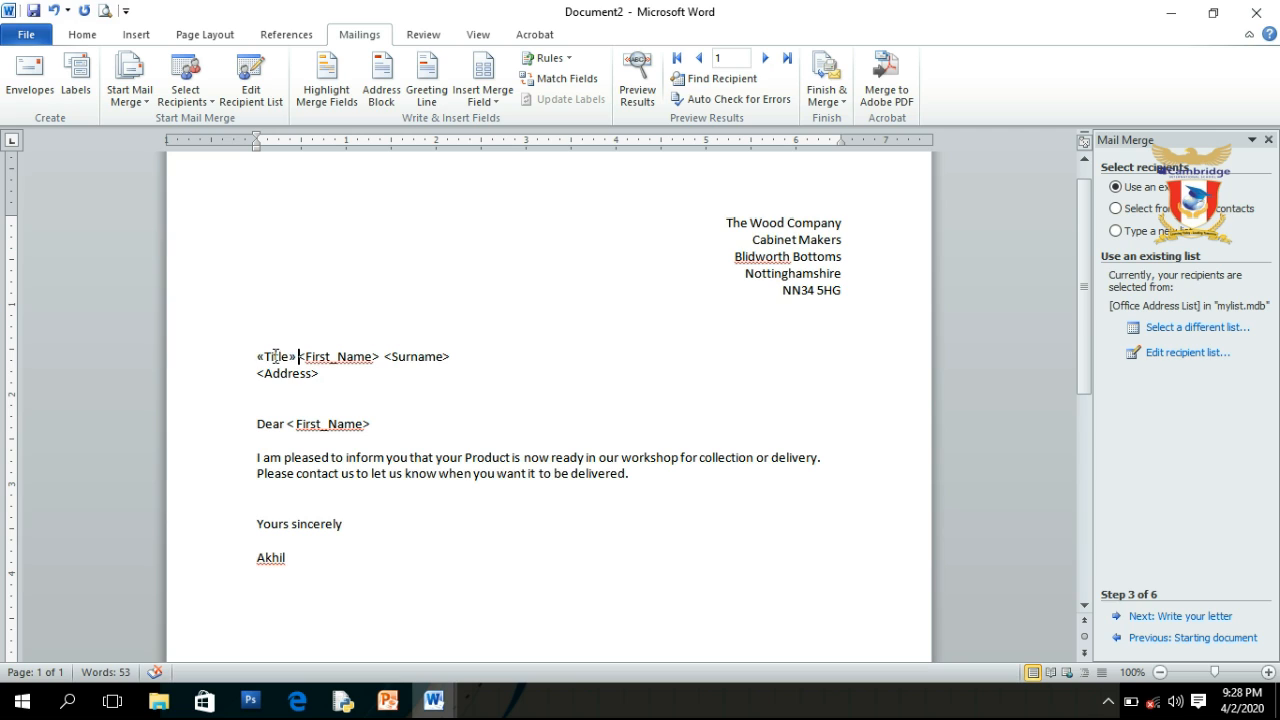
Replace the <First_Name> placeholder after the title with the First_Name merge field, followed by a space.
left_click_drag(301, 357, 385, 357)
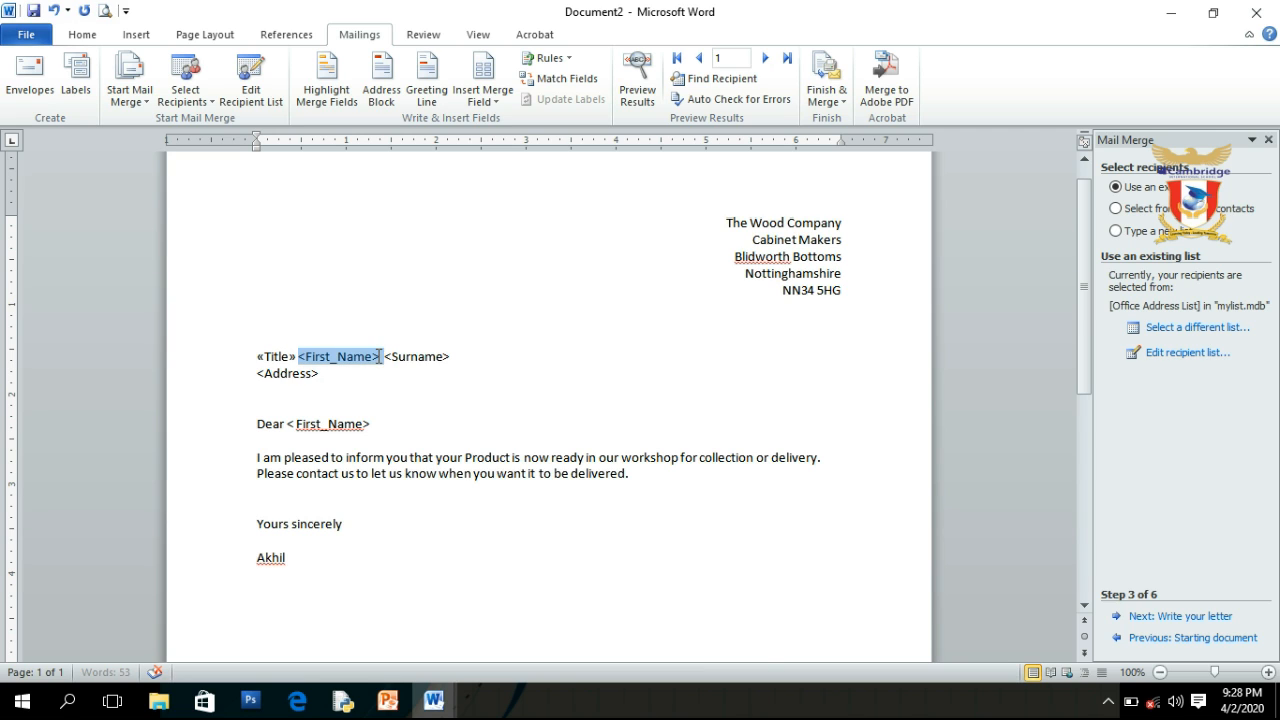
left_click(498, 107)
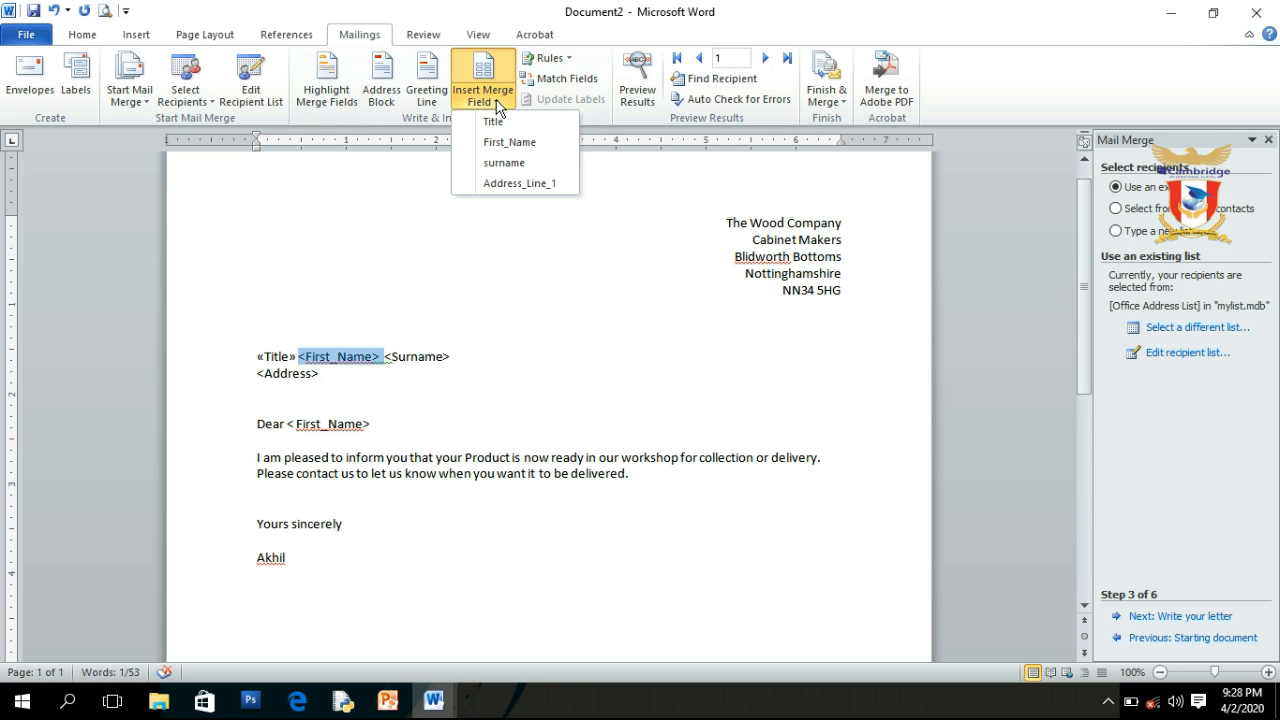
left_click(500, 140)
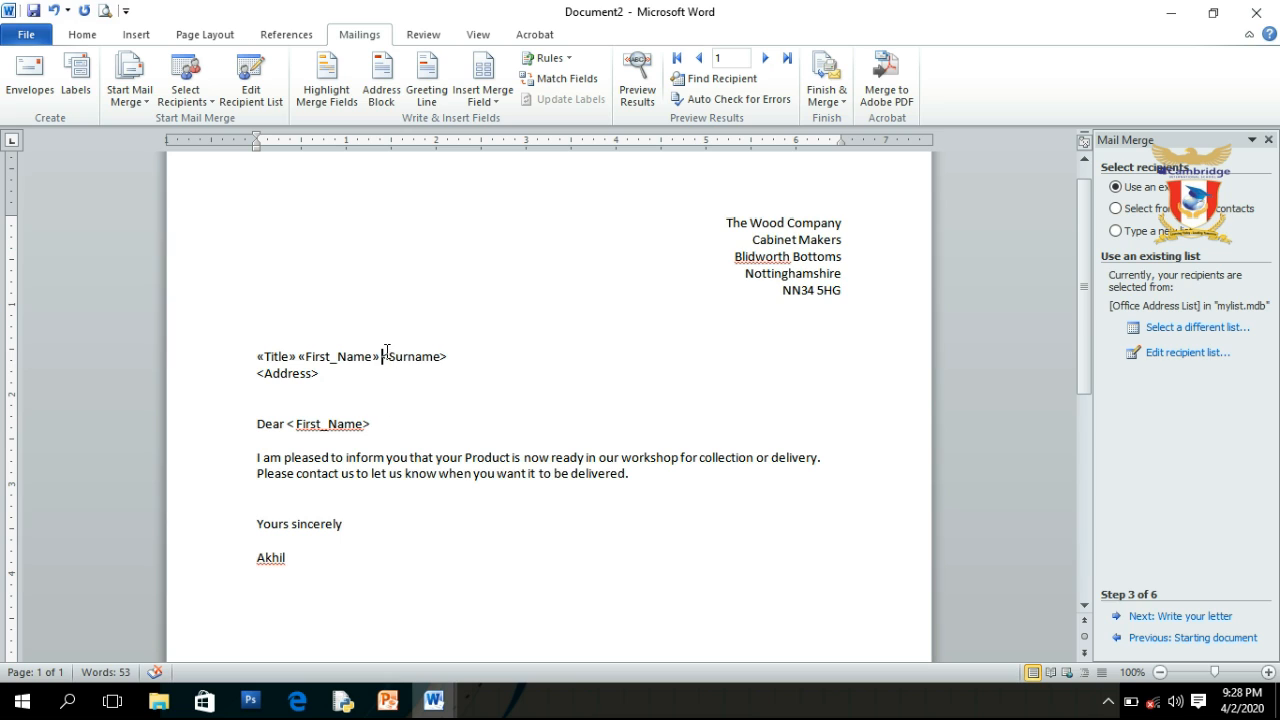
Replace the <Surname> placeholder at the end of the recipient name line with the surname merge field.
left_click_drag(382, 357, 443, 357)
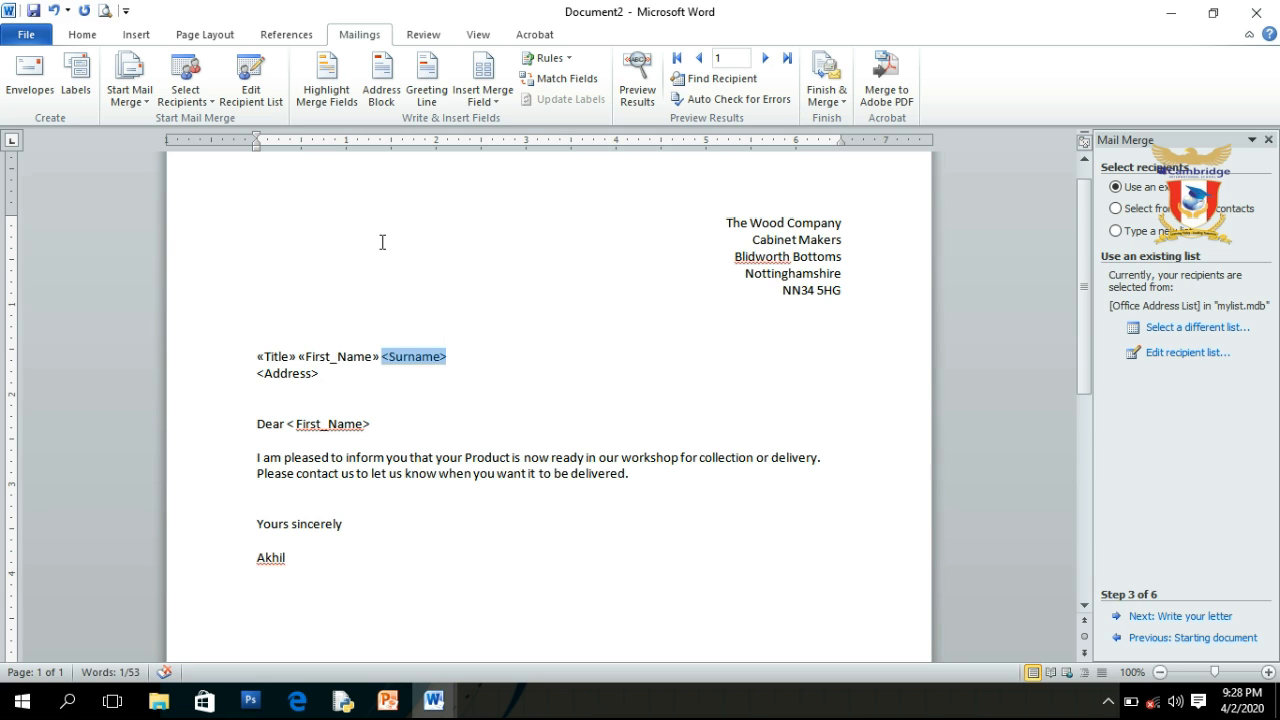
left_click(493, 106)
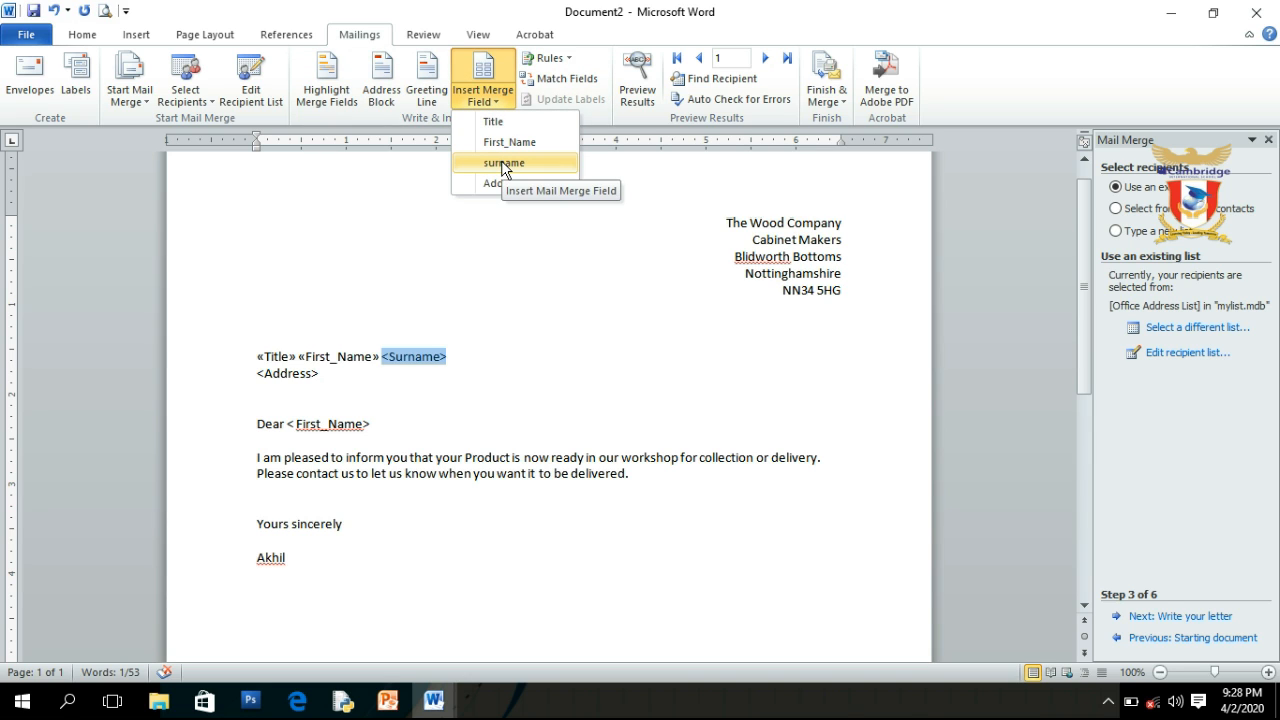
left_click(501, 162)
Replace the <Address> placeholder with the Address_Line_1 merge field and add an extra space before the First_Name and surname fields above it.
left_click_drag(258, 373, 317, 375)
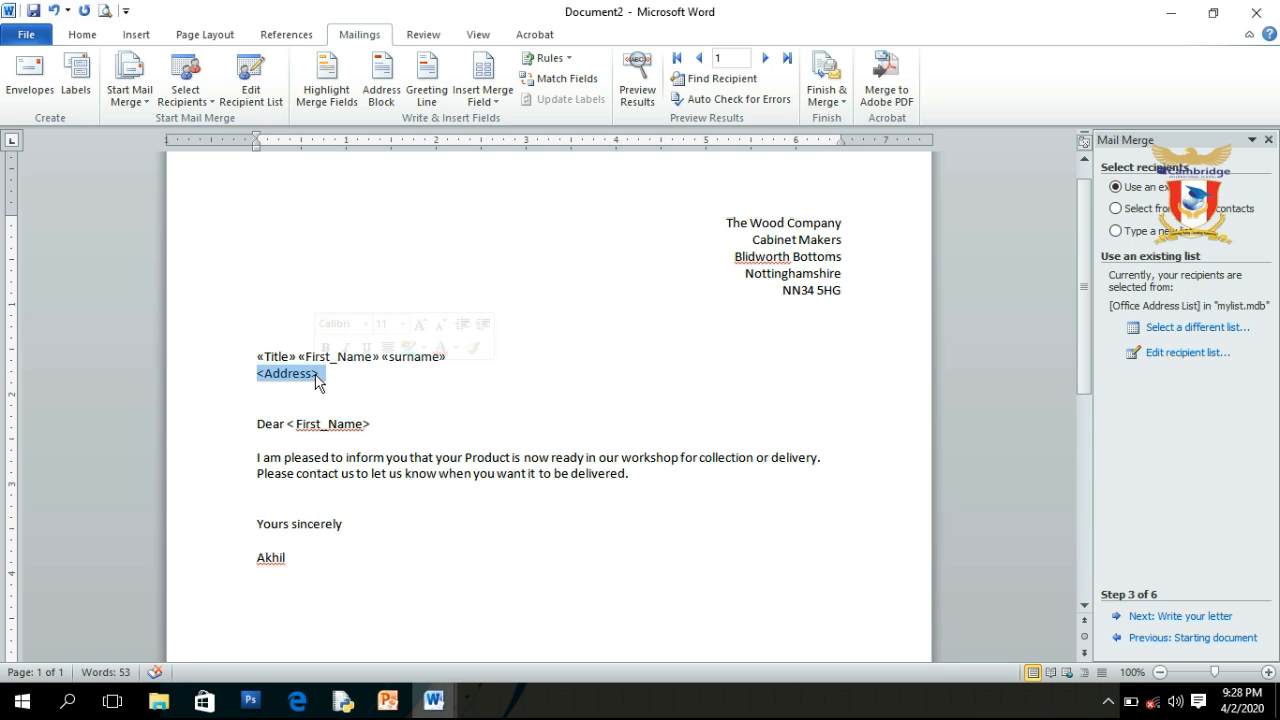
left_click(490, 104)
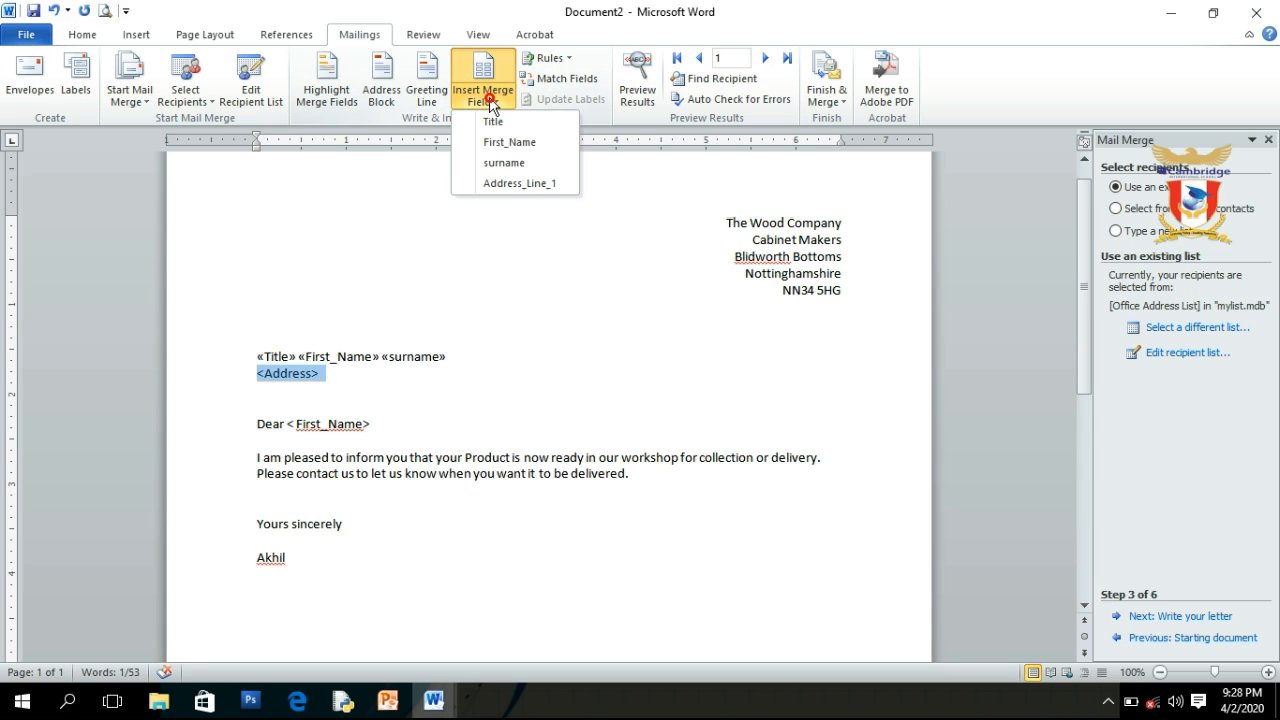
left_click(505, 182)
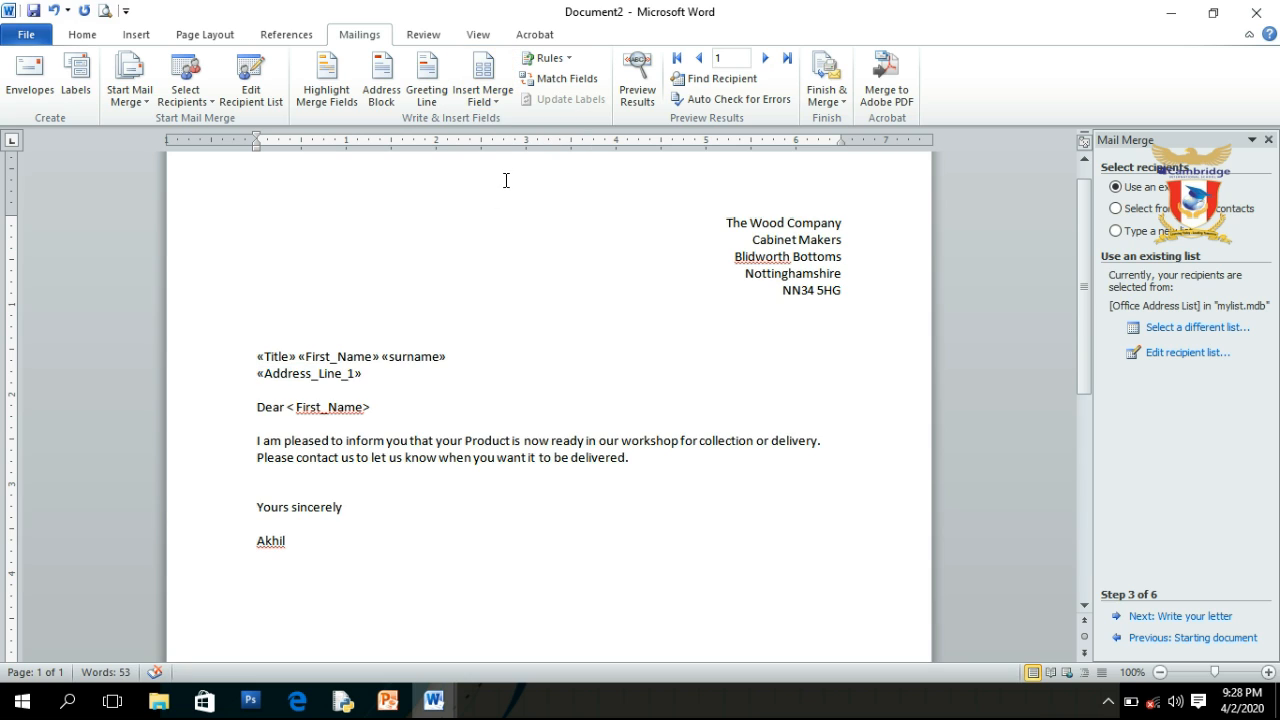
left_click(298, 355)
left_click(383, 356)
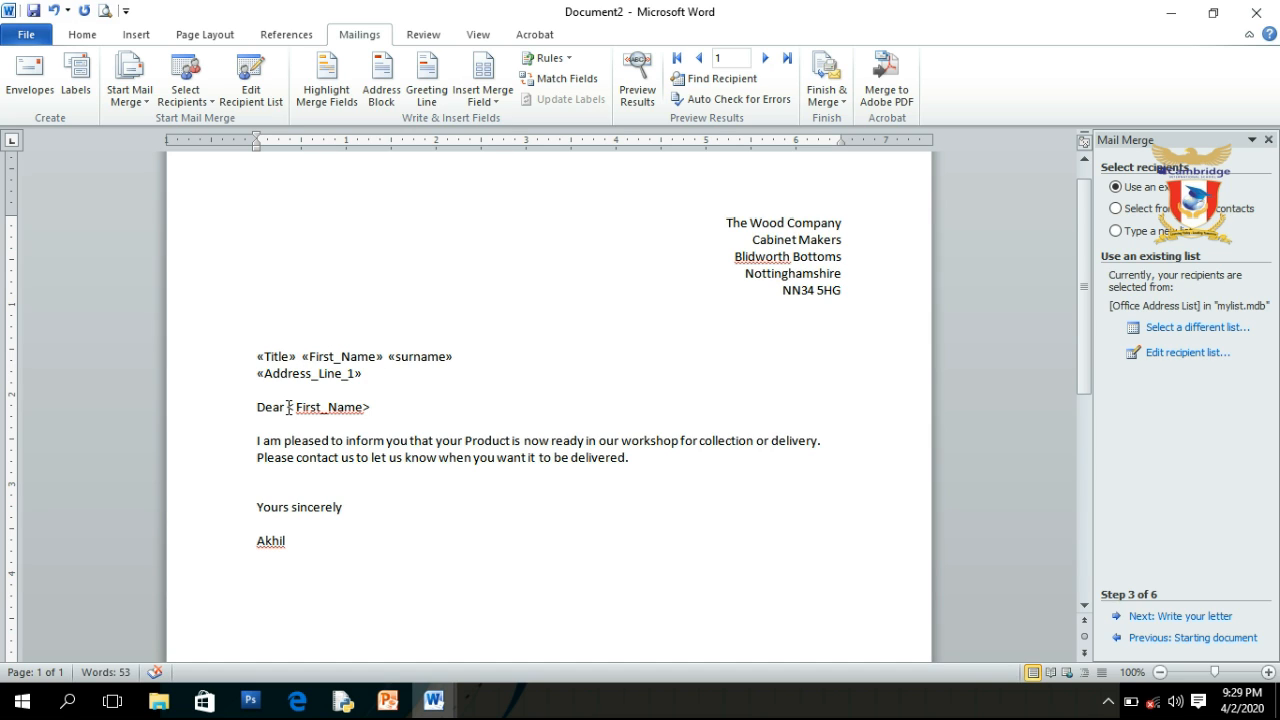
Replace the < First_Name> placeholder in the Dear greeting line with the First_Name merge field.
left_click_drag(288, 407, 369, 405)
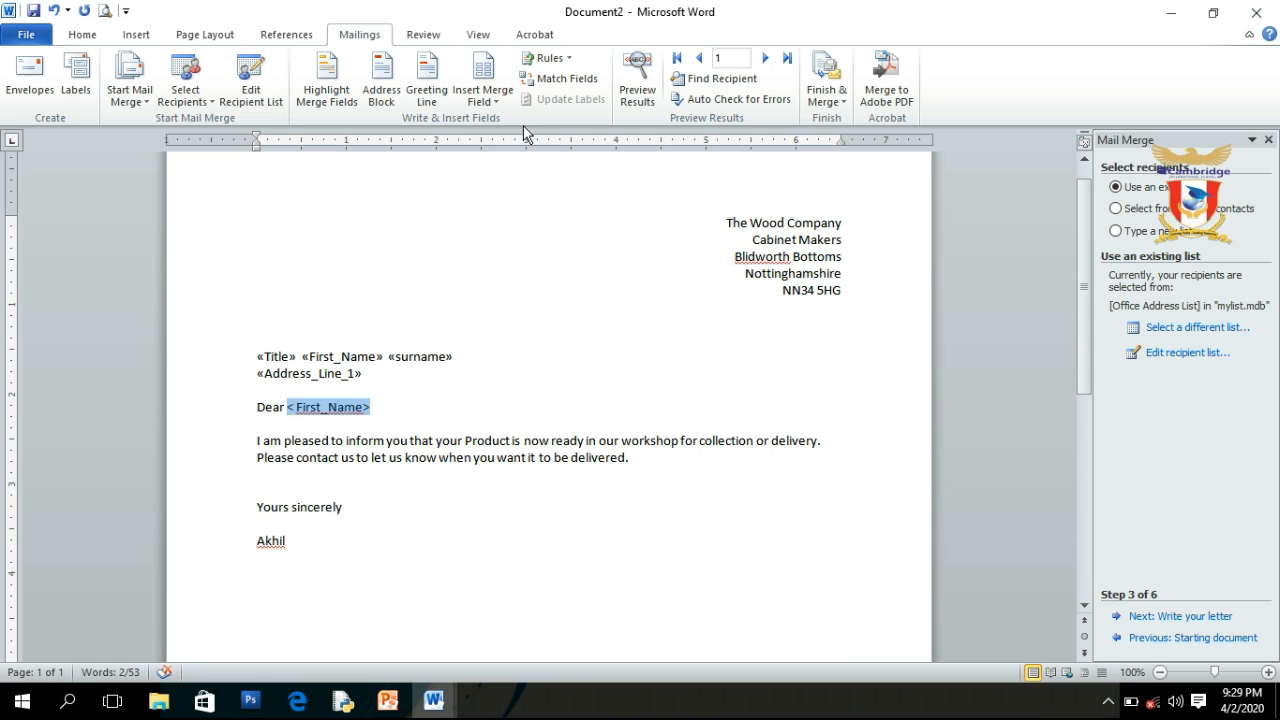
left_click(497, 100)
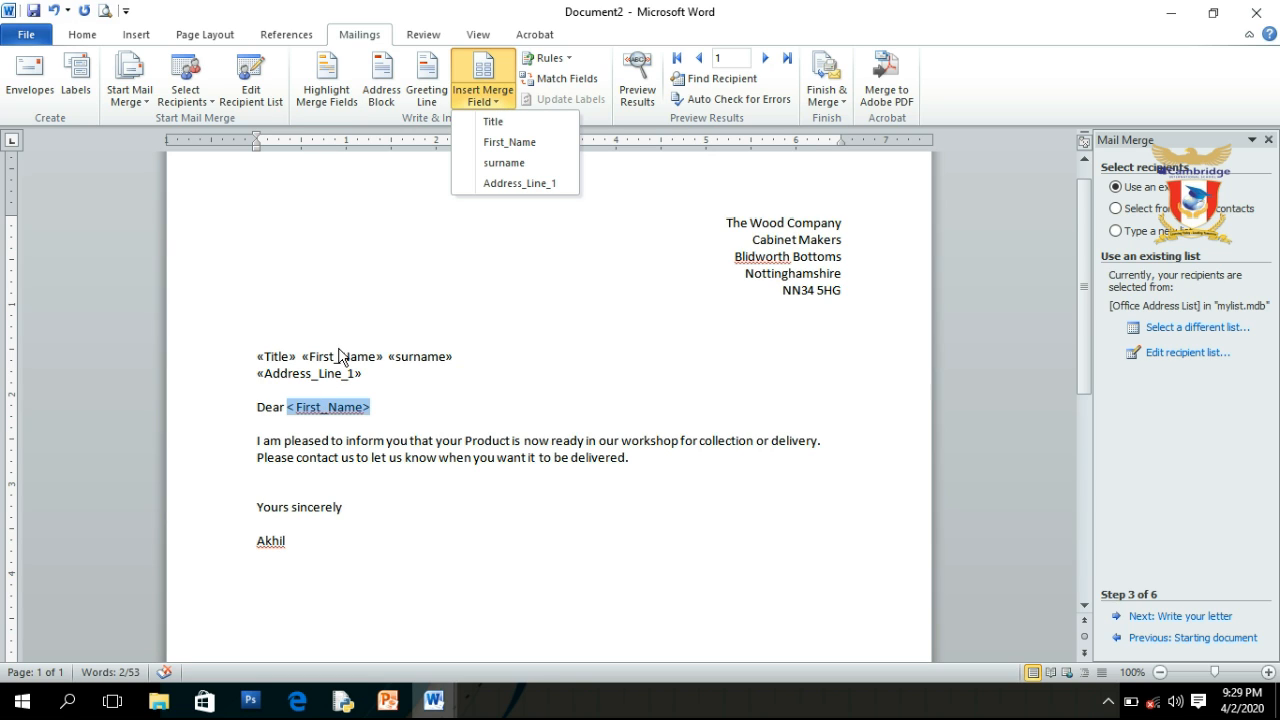
left_click(507, 143)
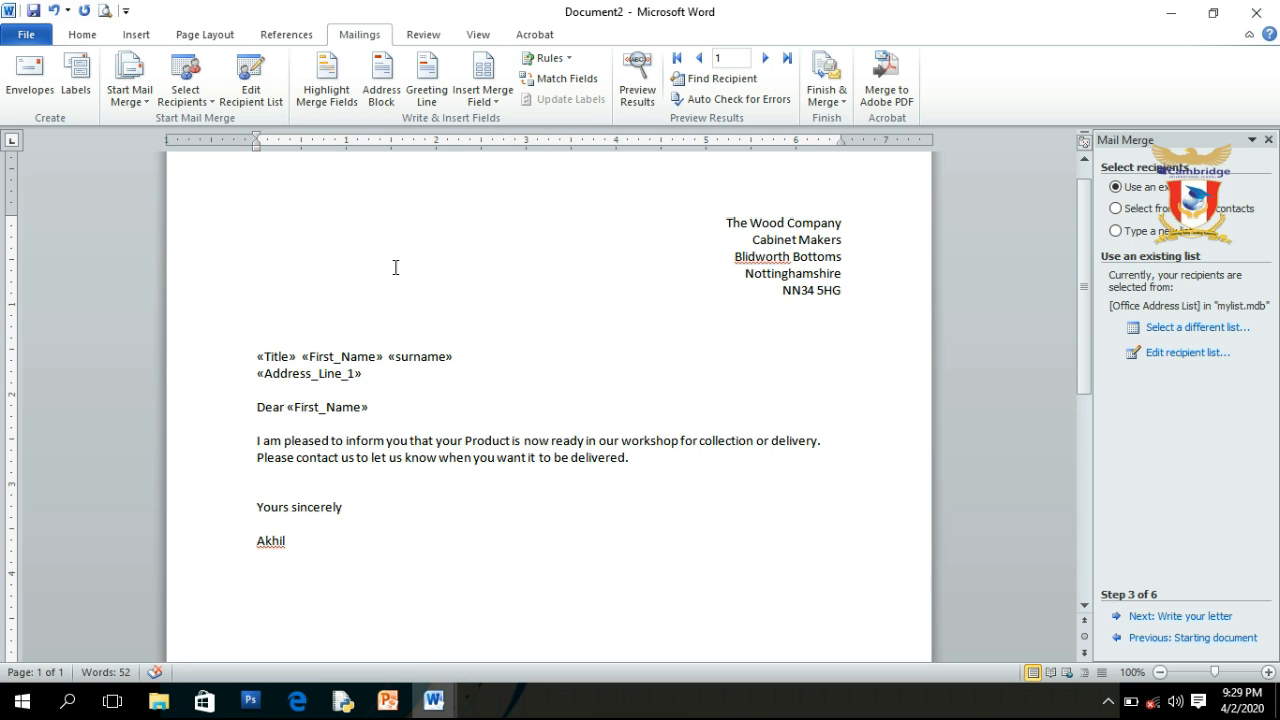
left_click(287, 410)
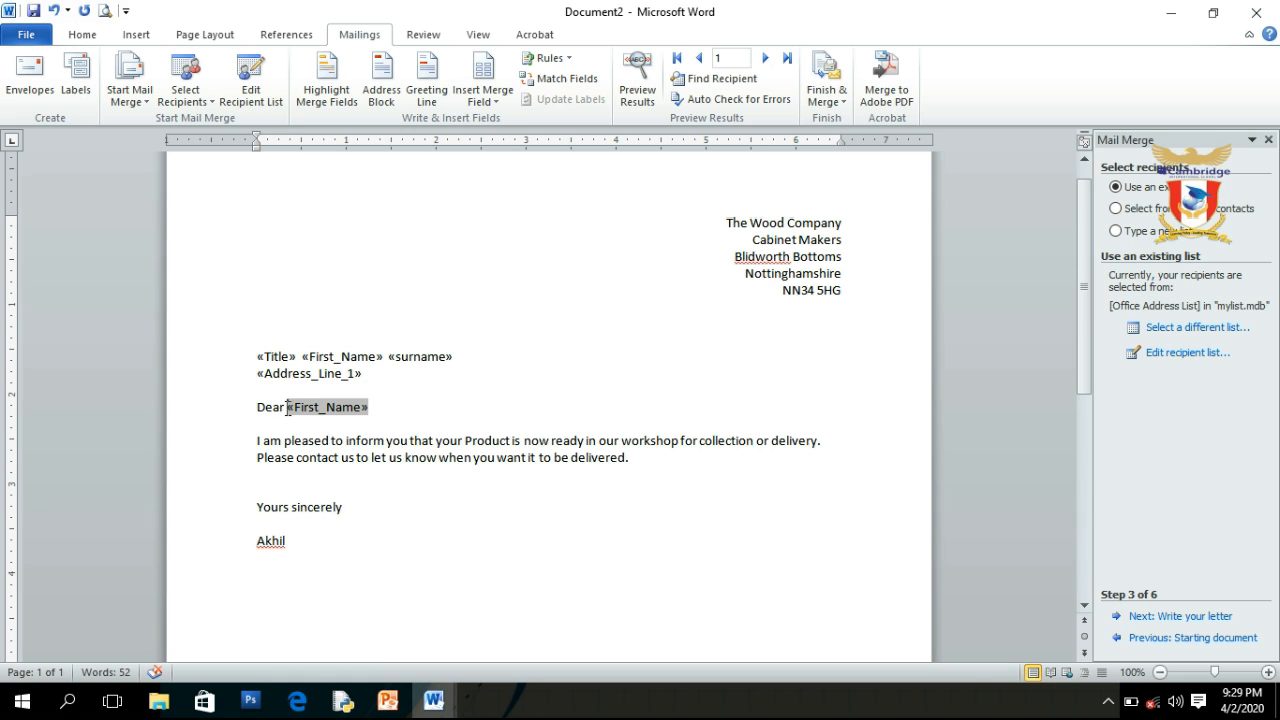
left_click(482, 407)
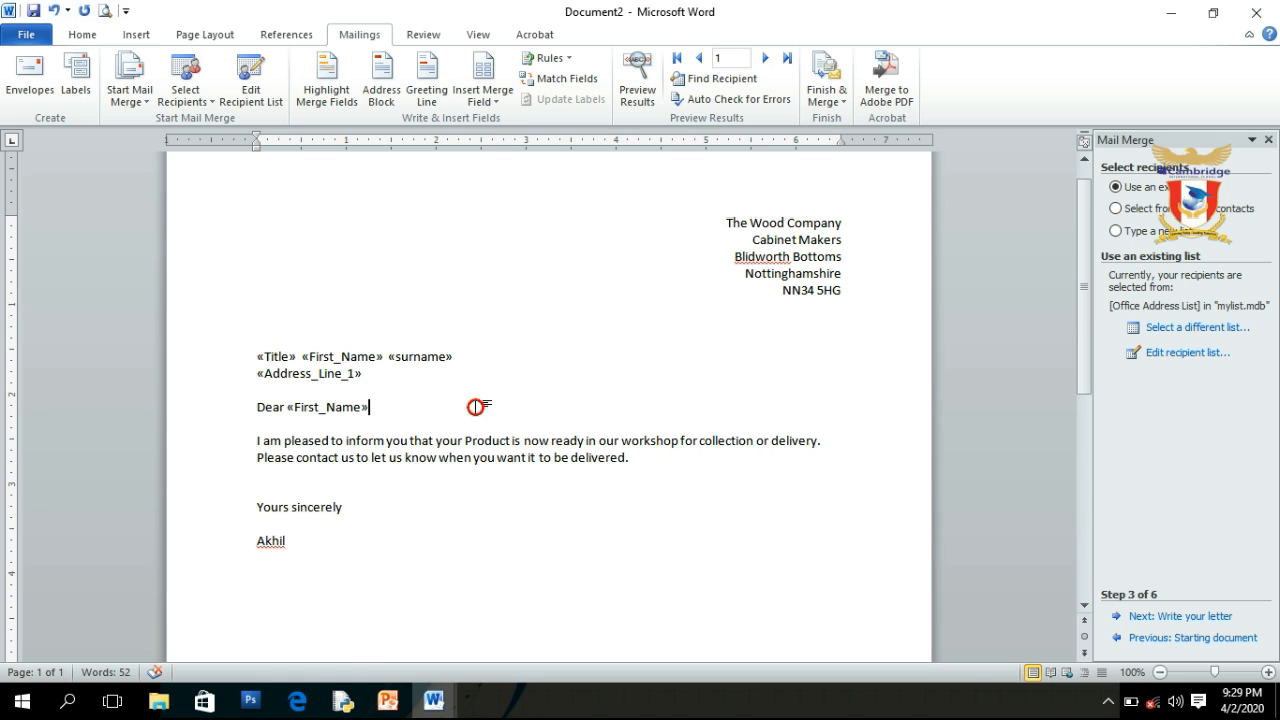
left_click(499, 101)
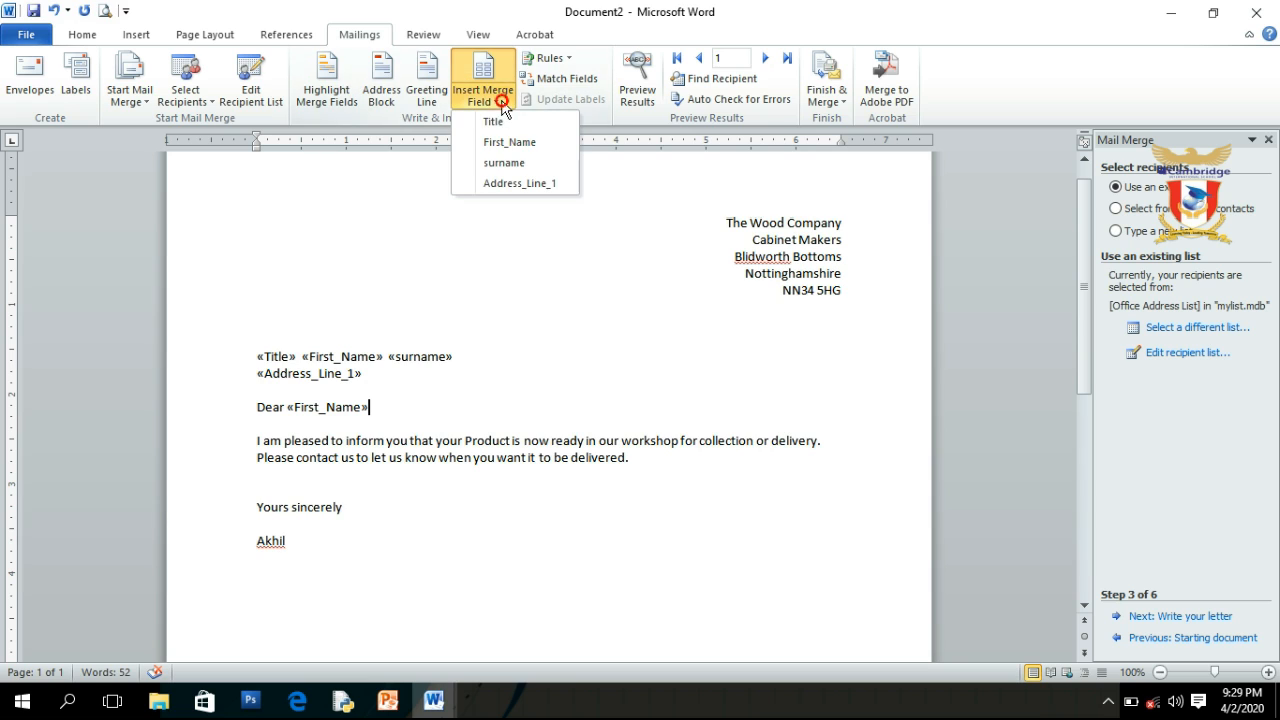
left_click(494, 238)
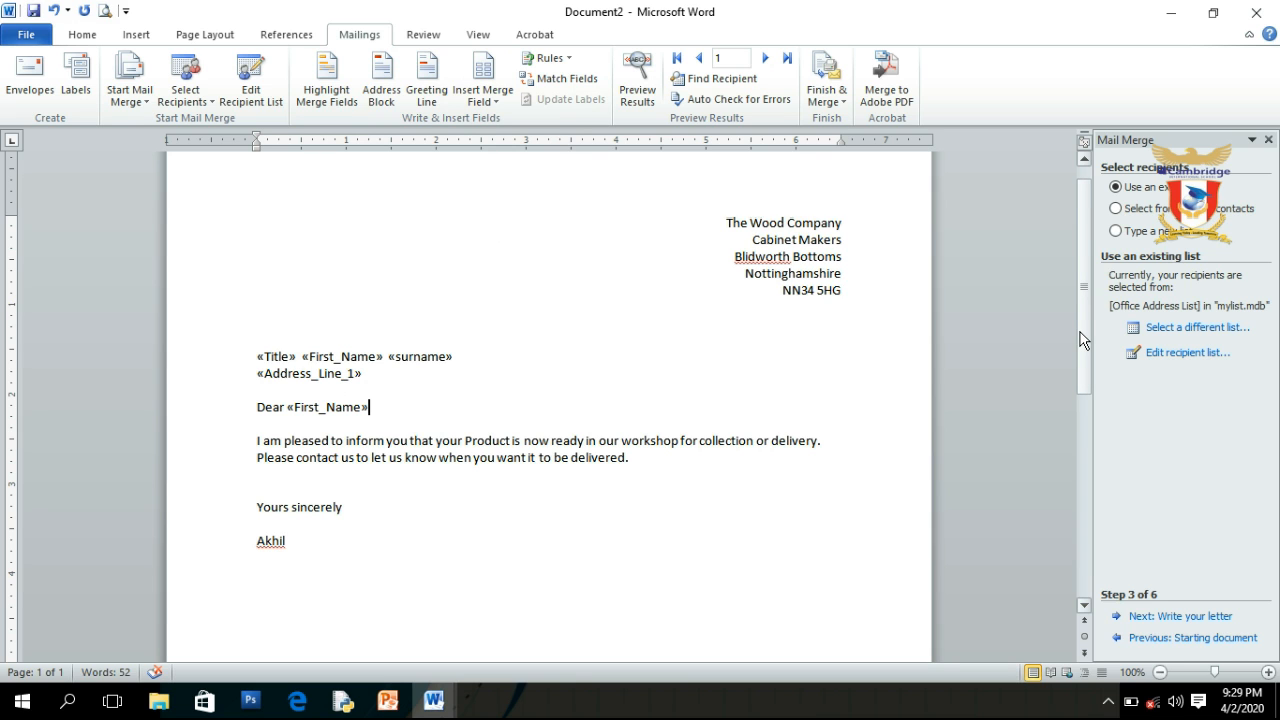
left_click_drag(1082, 340, 1083, 247)
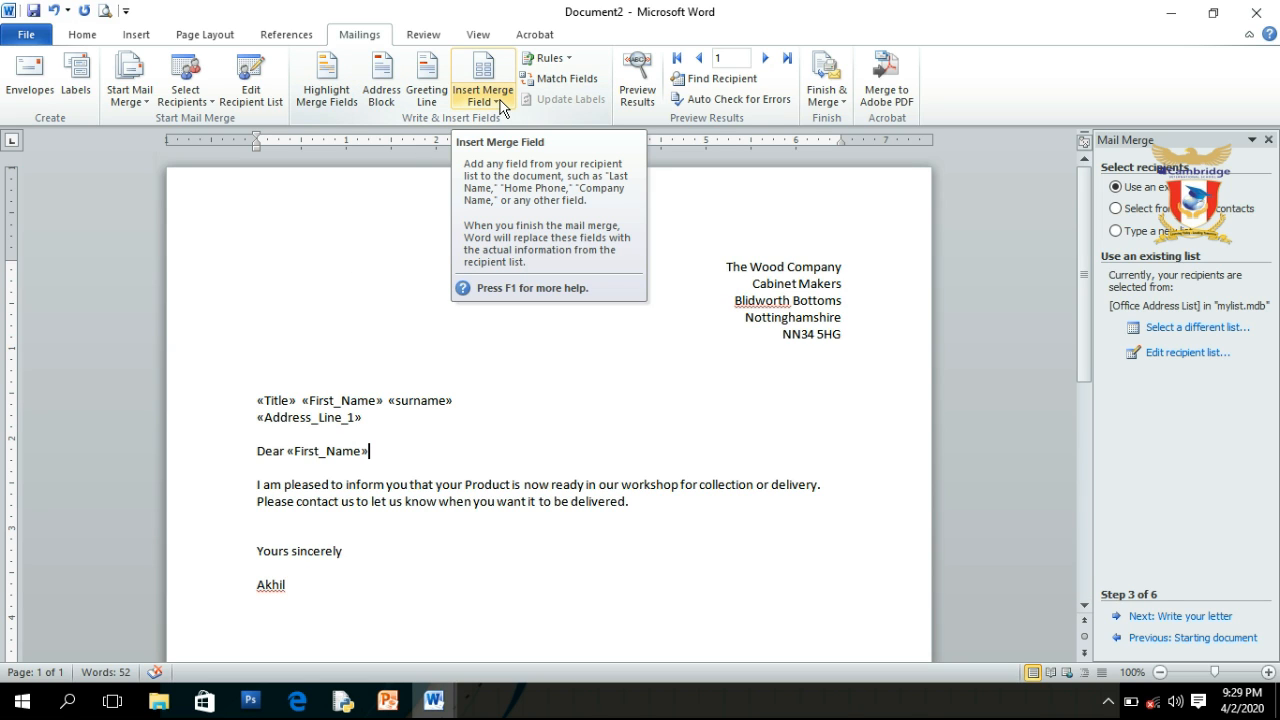
left_click(612, 365)
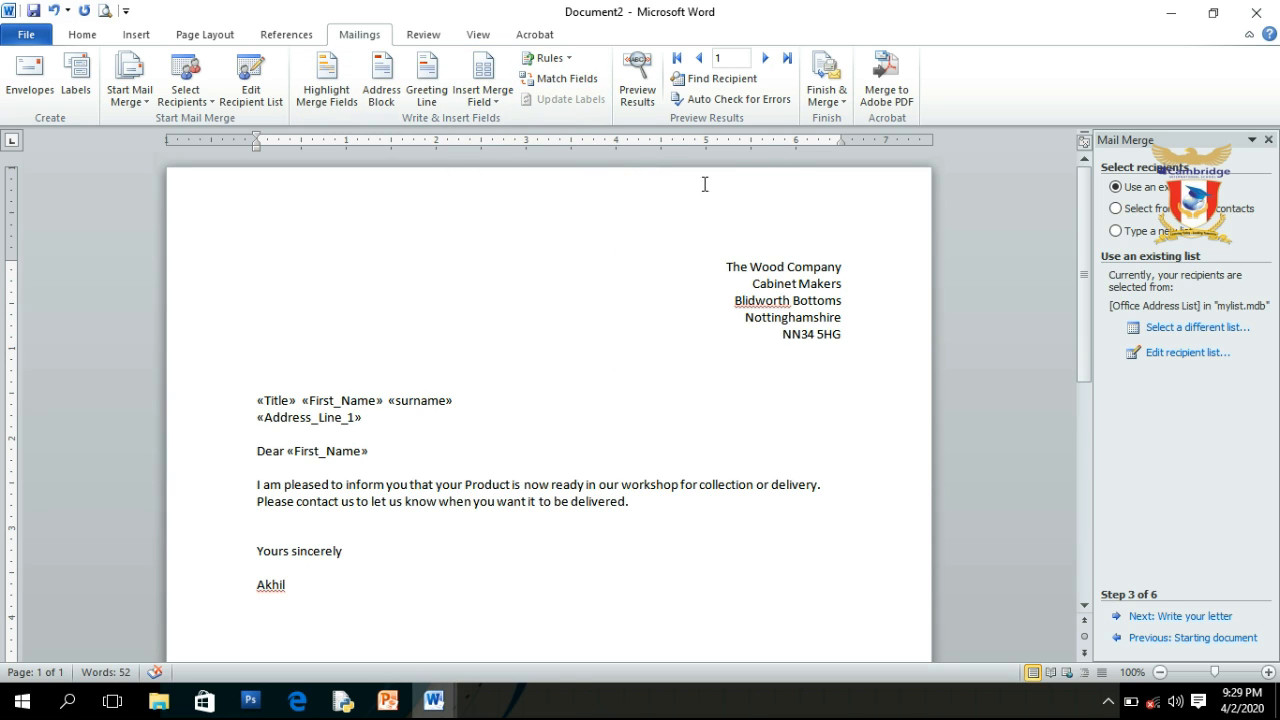
Finish the merge by generating editable individual letters for all records in a new document.
left_click(845, 102)
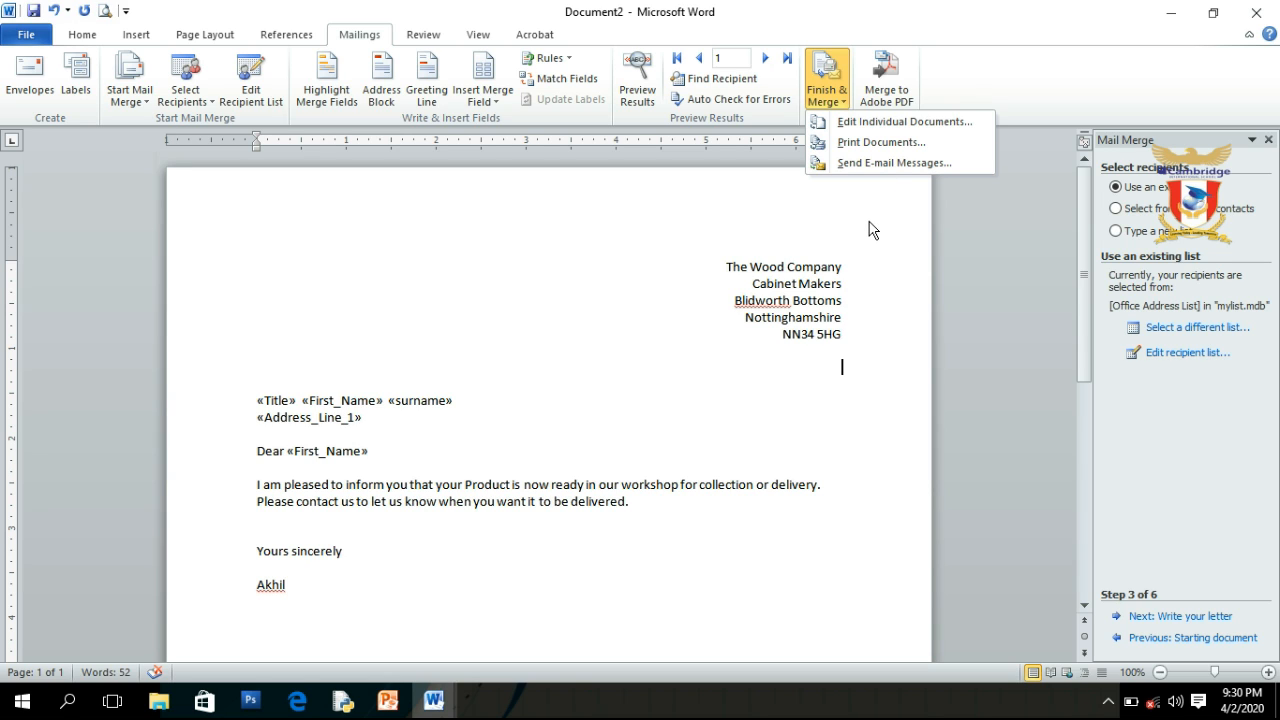
left_click(887, 122)
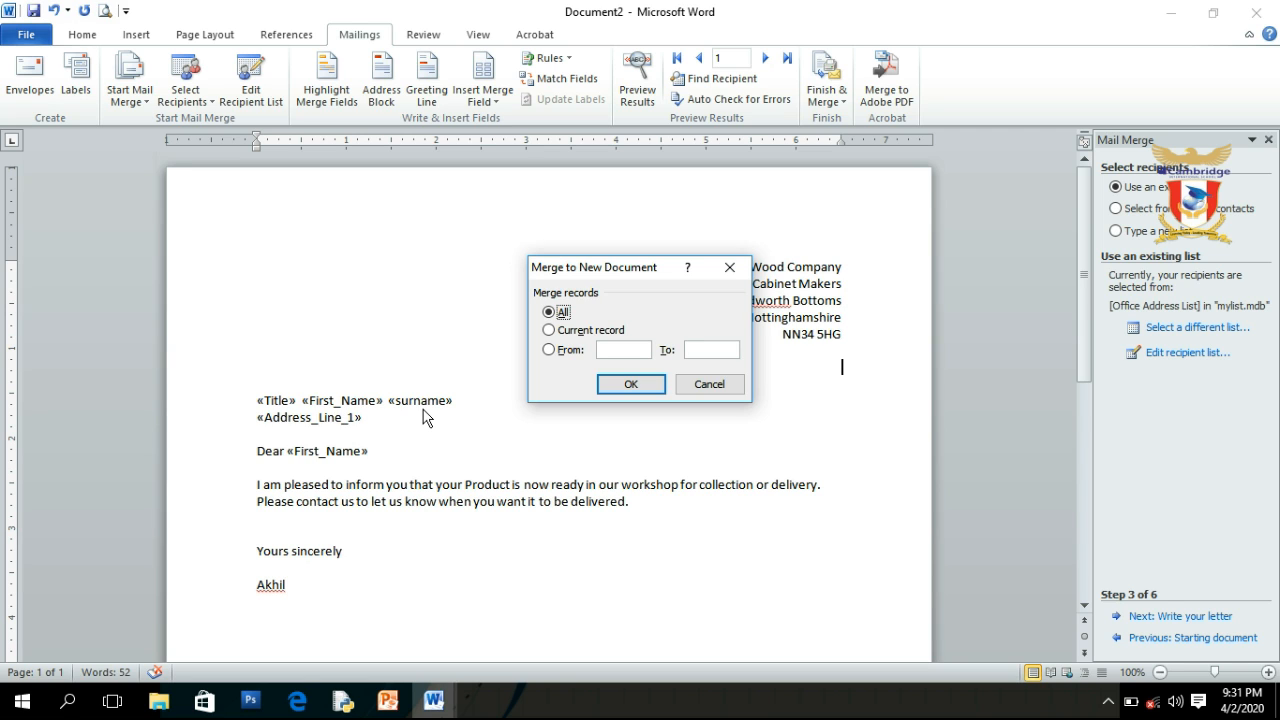
left_click(631, 386)
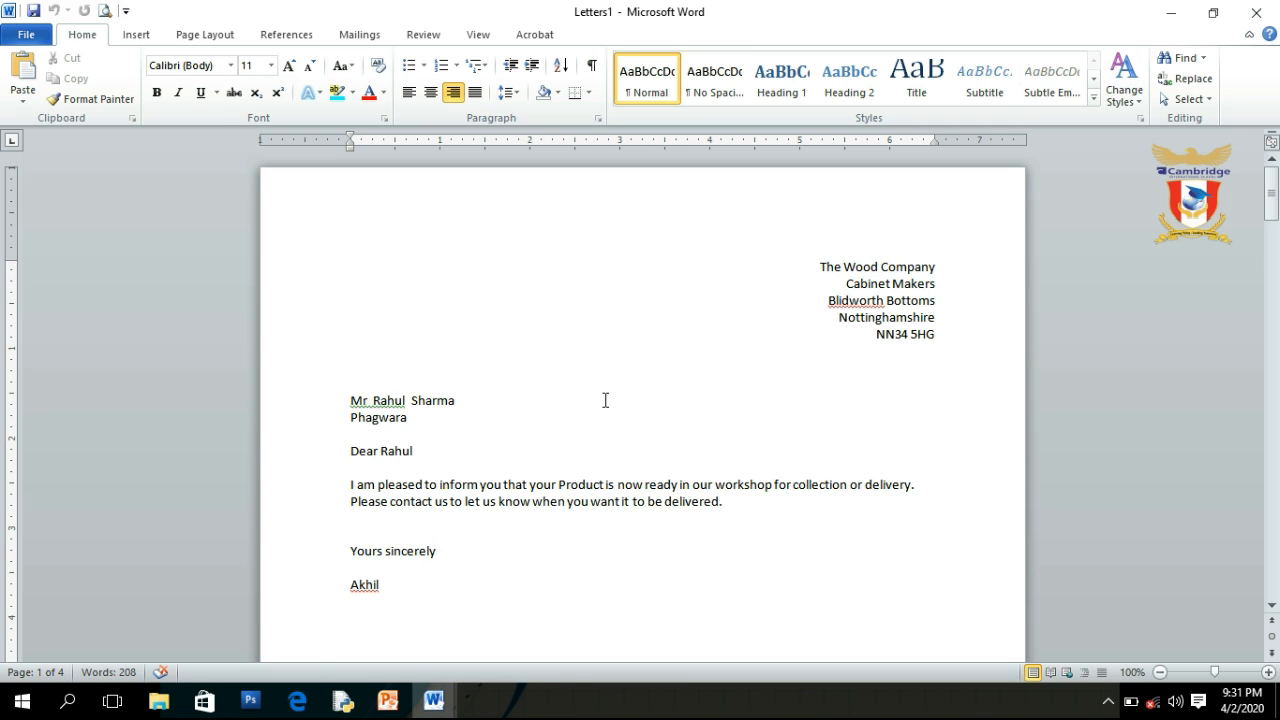
Check the recipient name, address and greeting in the merged letters across the pages, and return to the first letter.
left_click_drag(1271, 190, 1274, 297)
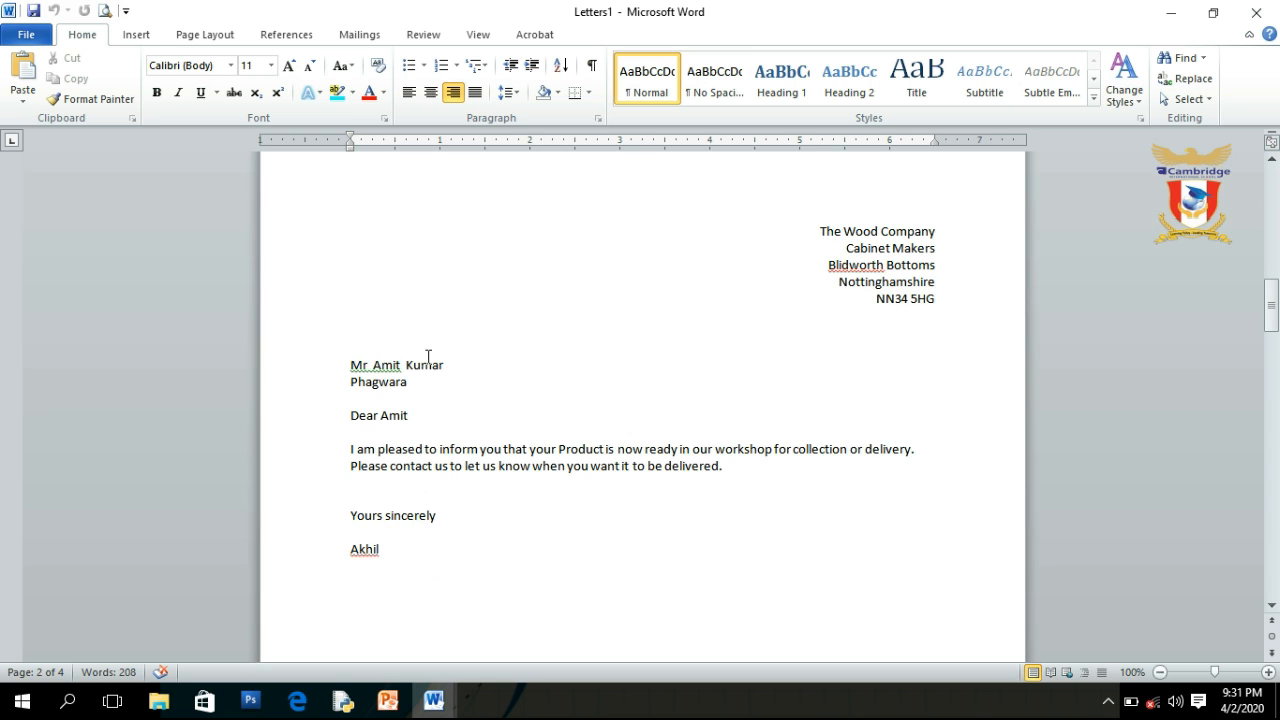
left_click_drag(1274, 311, 1274, 432)
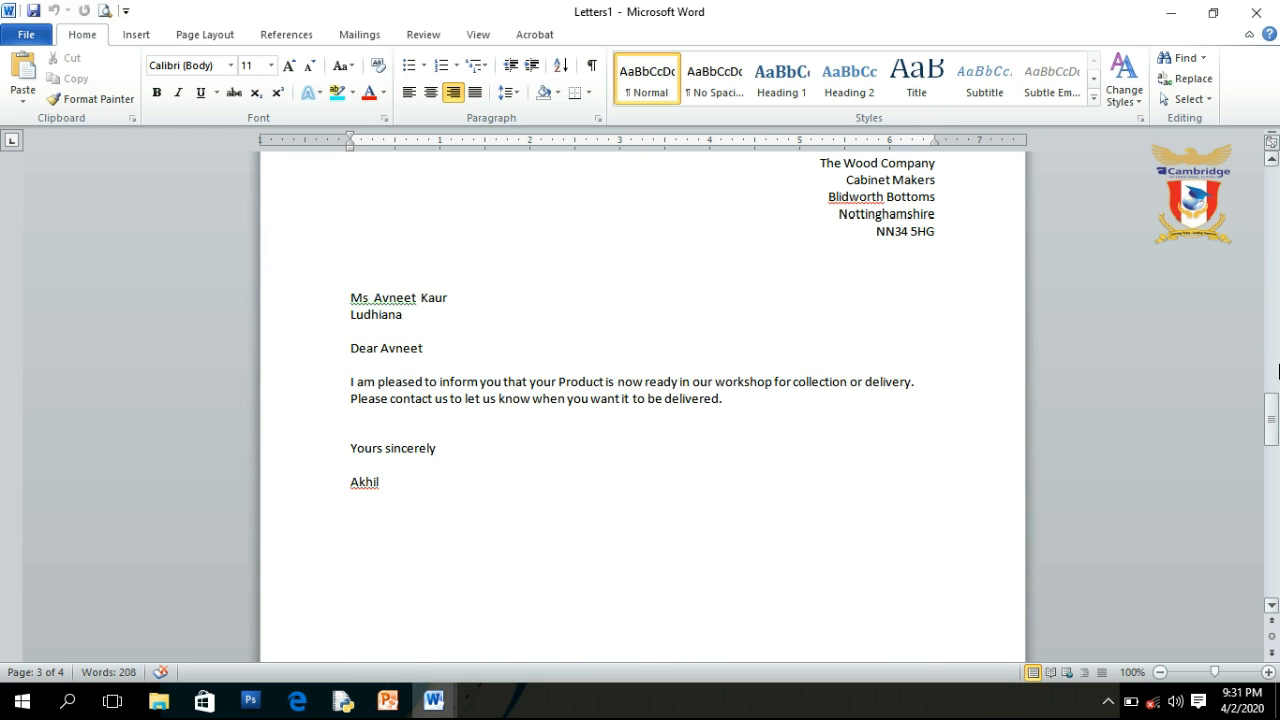
left_click(1277, 372)
left_click_drag(1275, 374, 1275, 202)
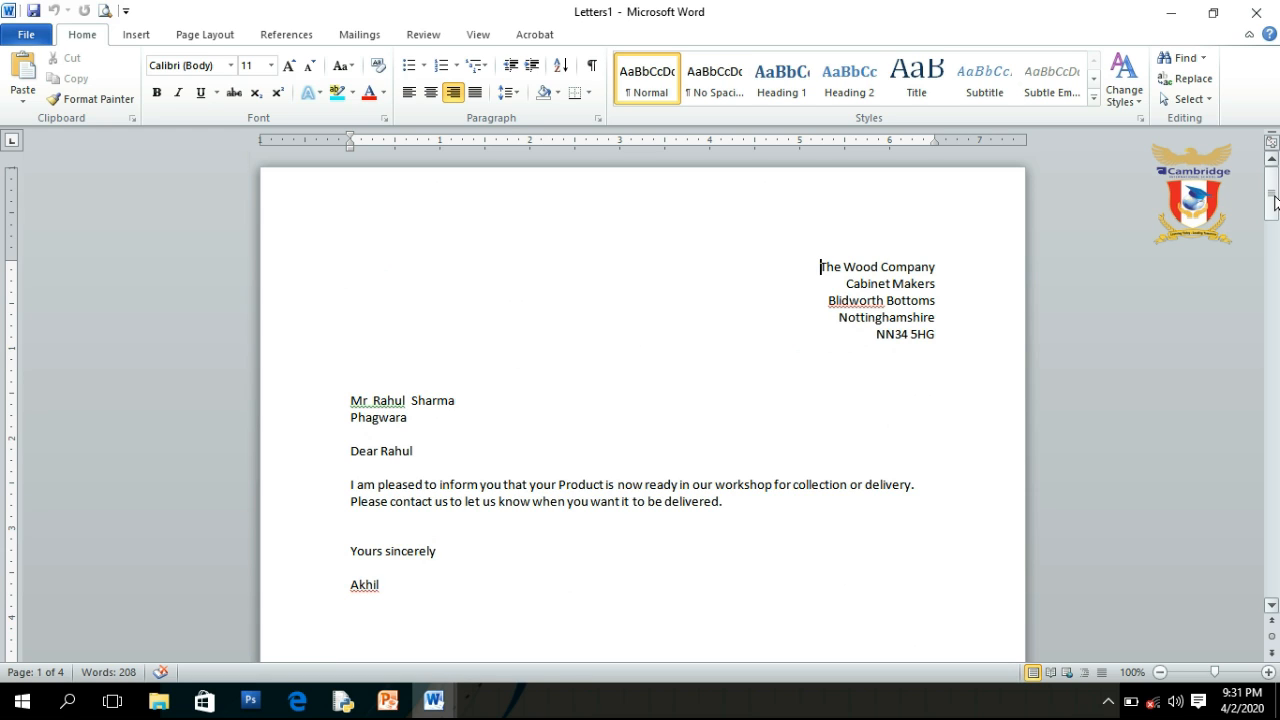